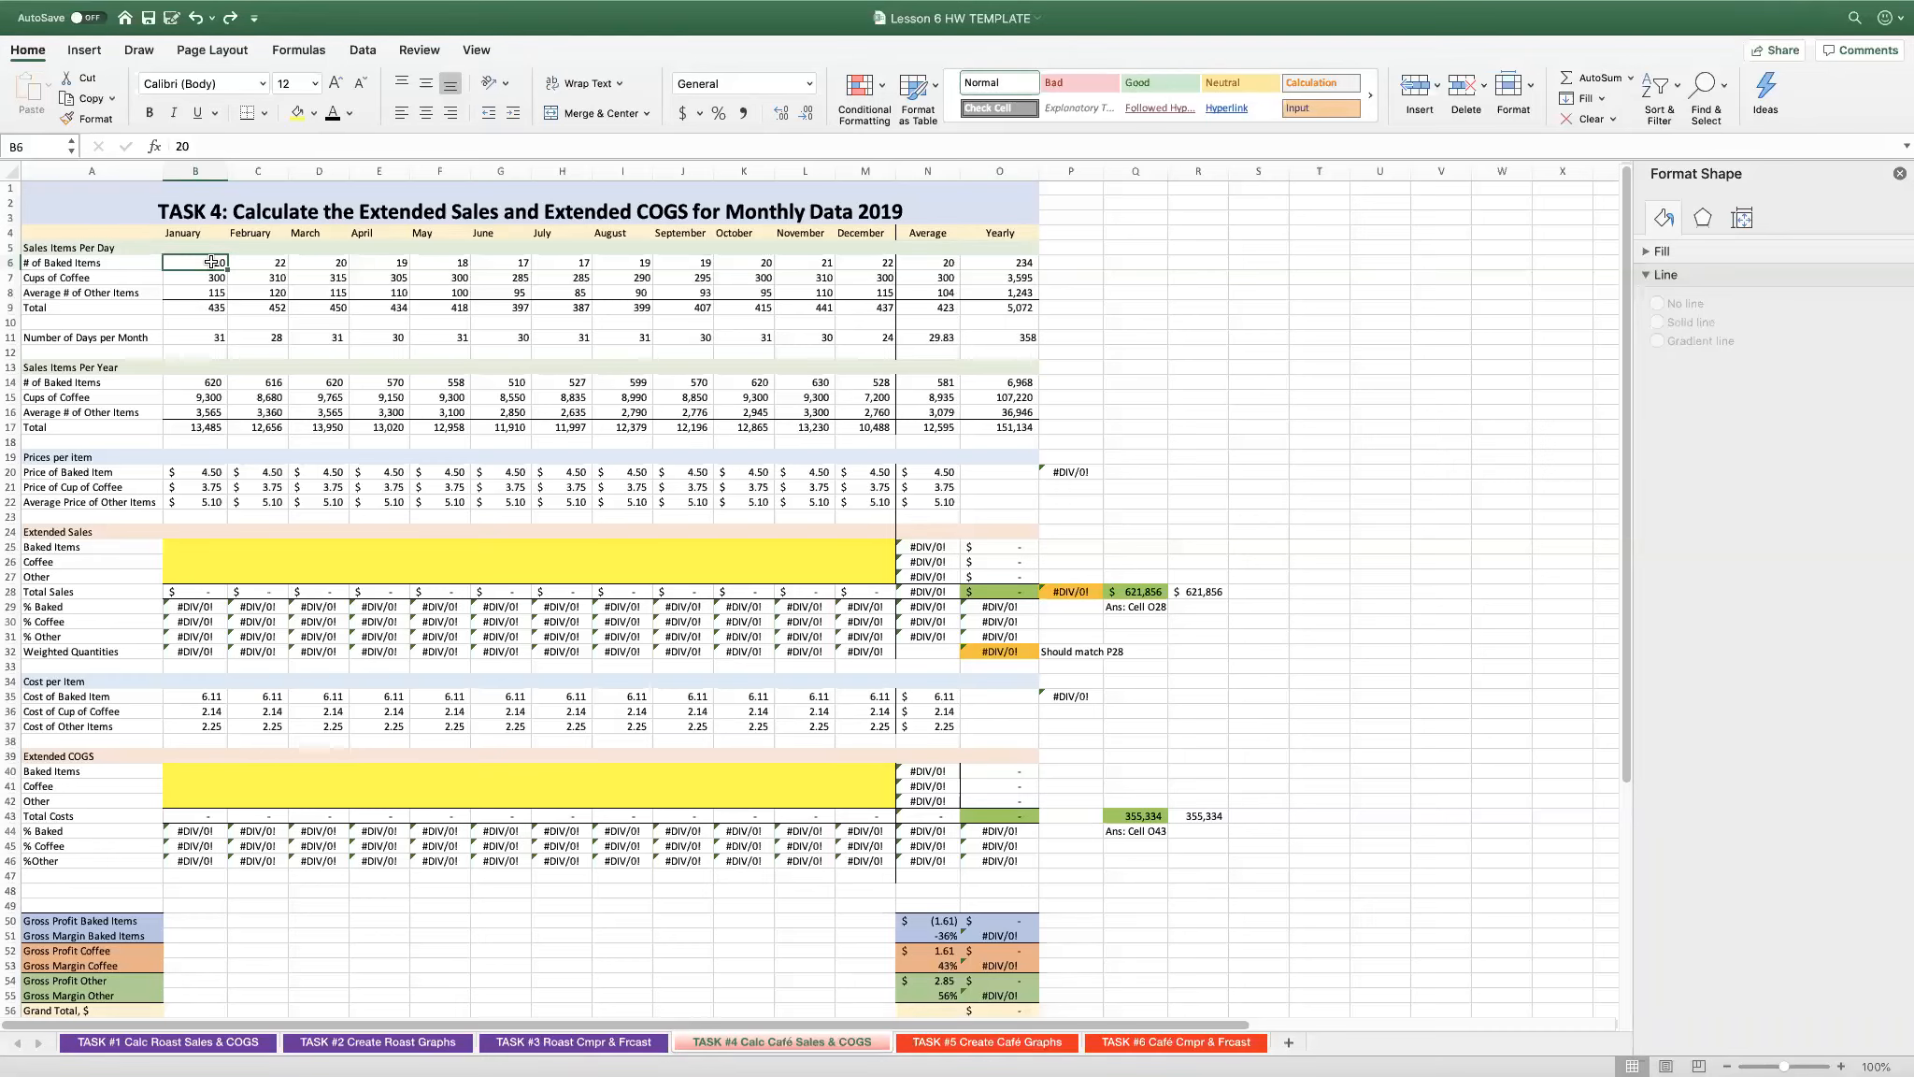
- View the TASK #1 Calc Roast Sales & COGS sheet for reference and return to the TASK #4 café sheet
scroll(140, 337, "down", 1)
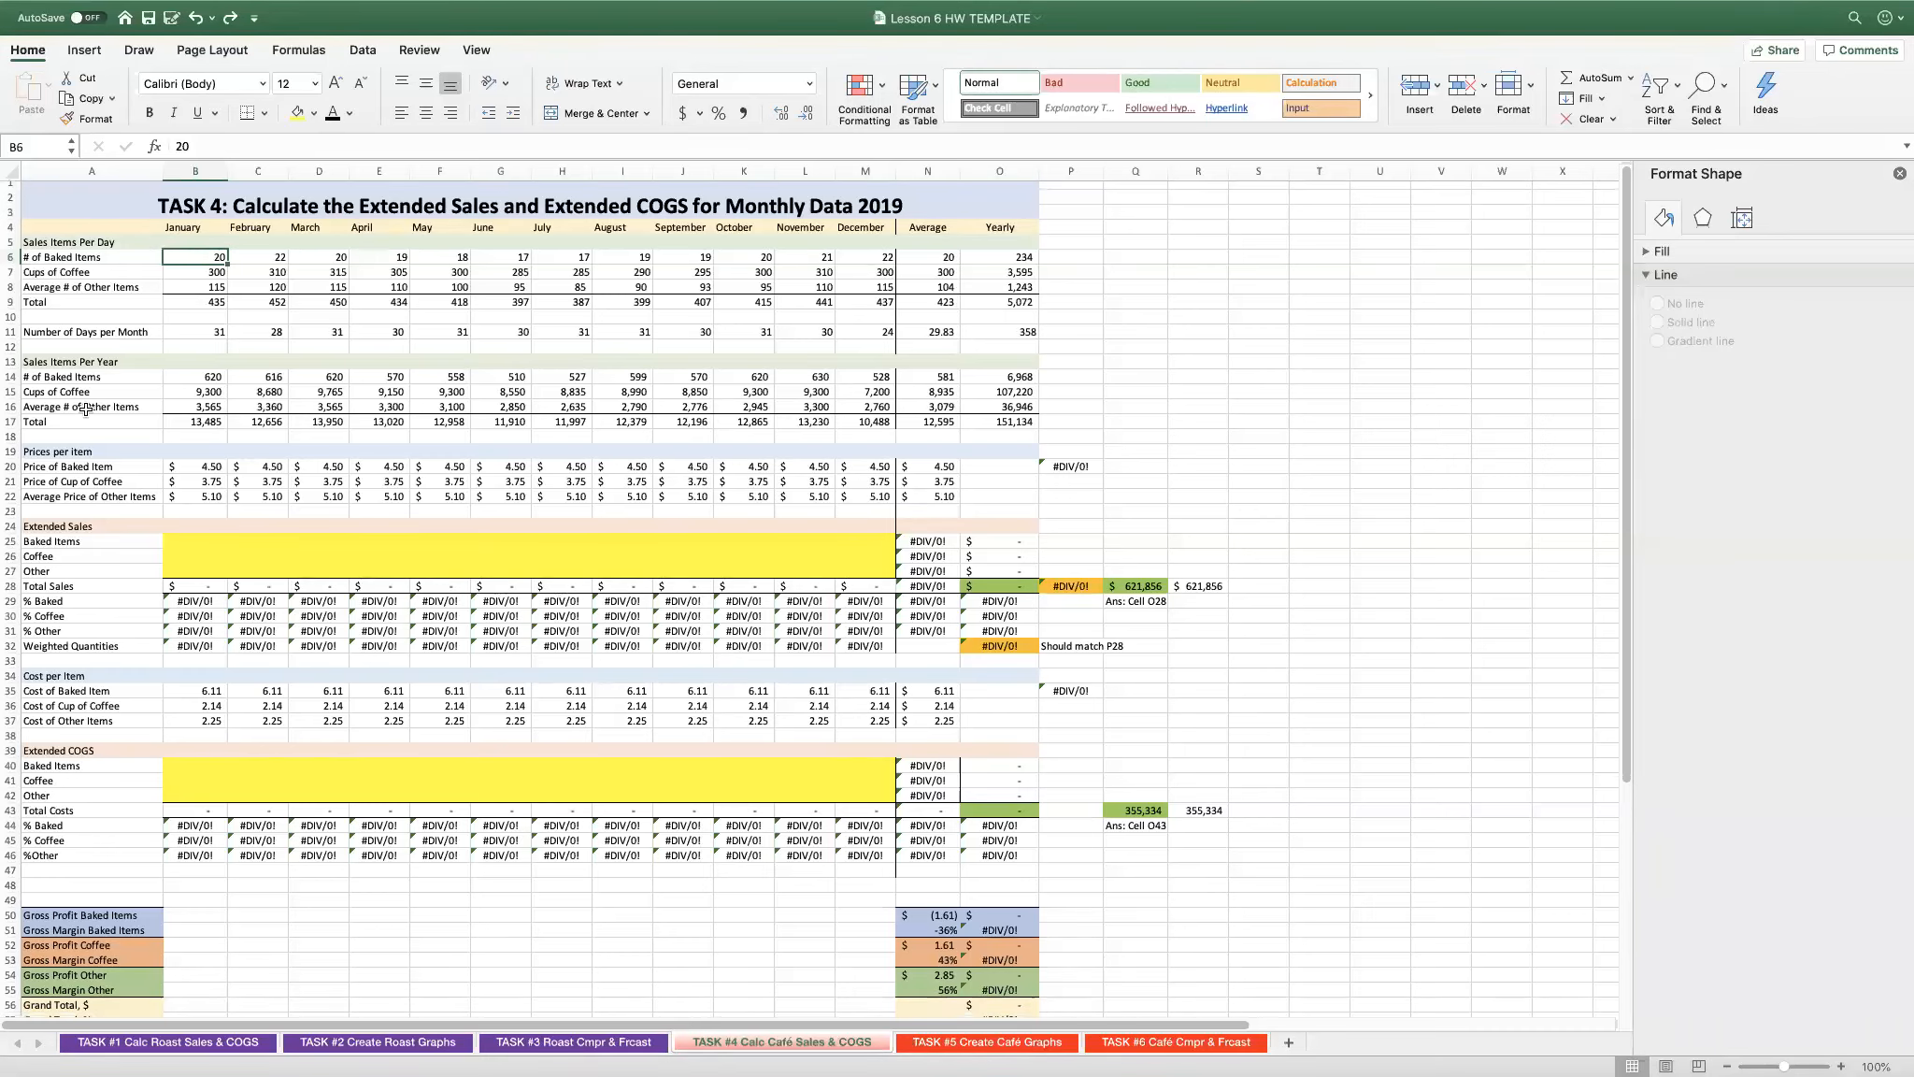
left_click(187, 1042)
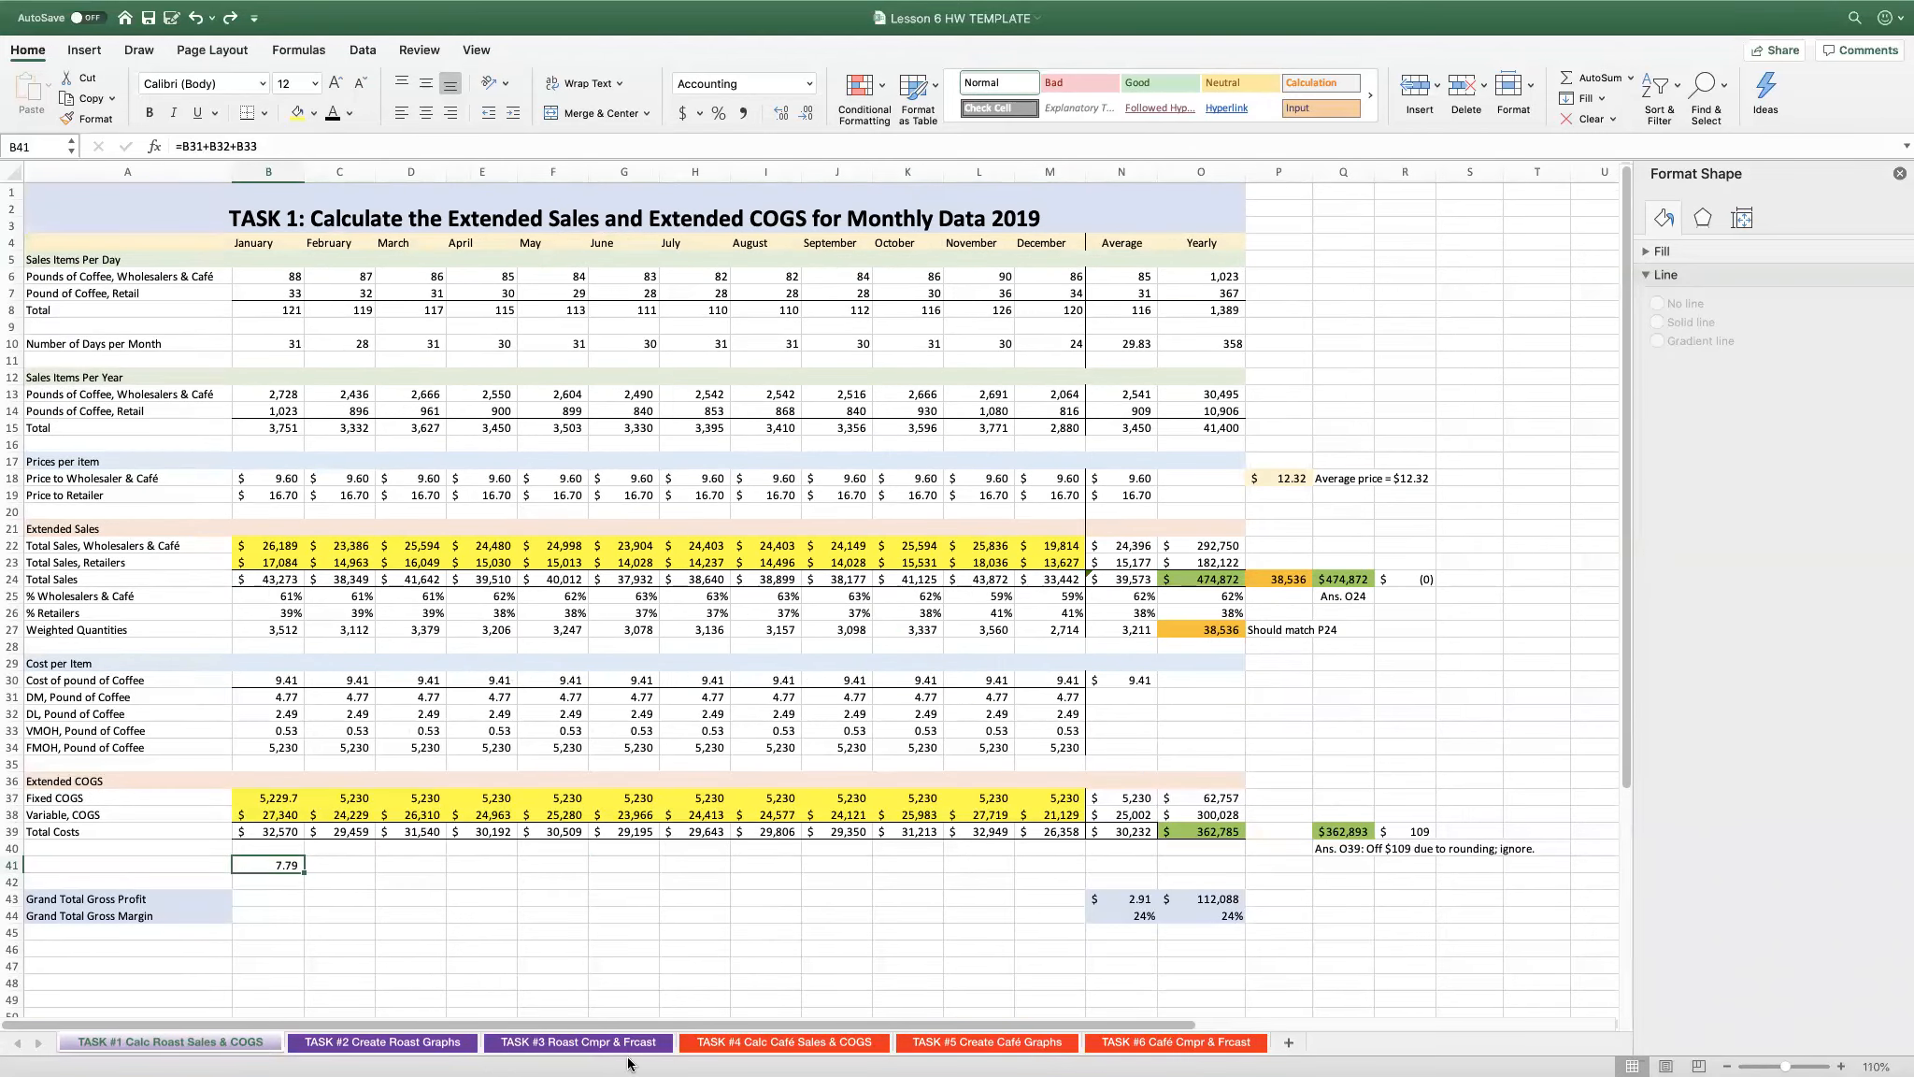
left_click(788, 1046)
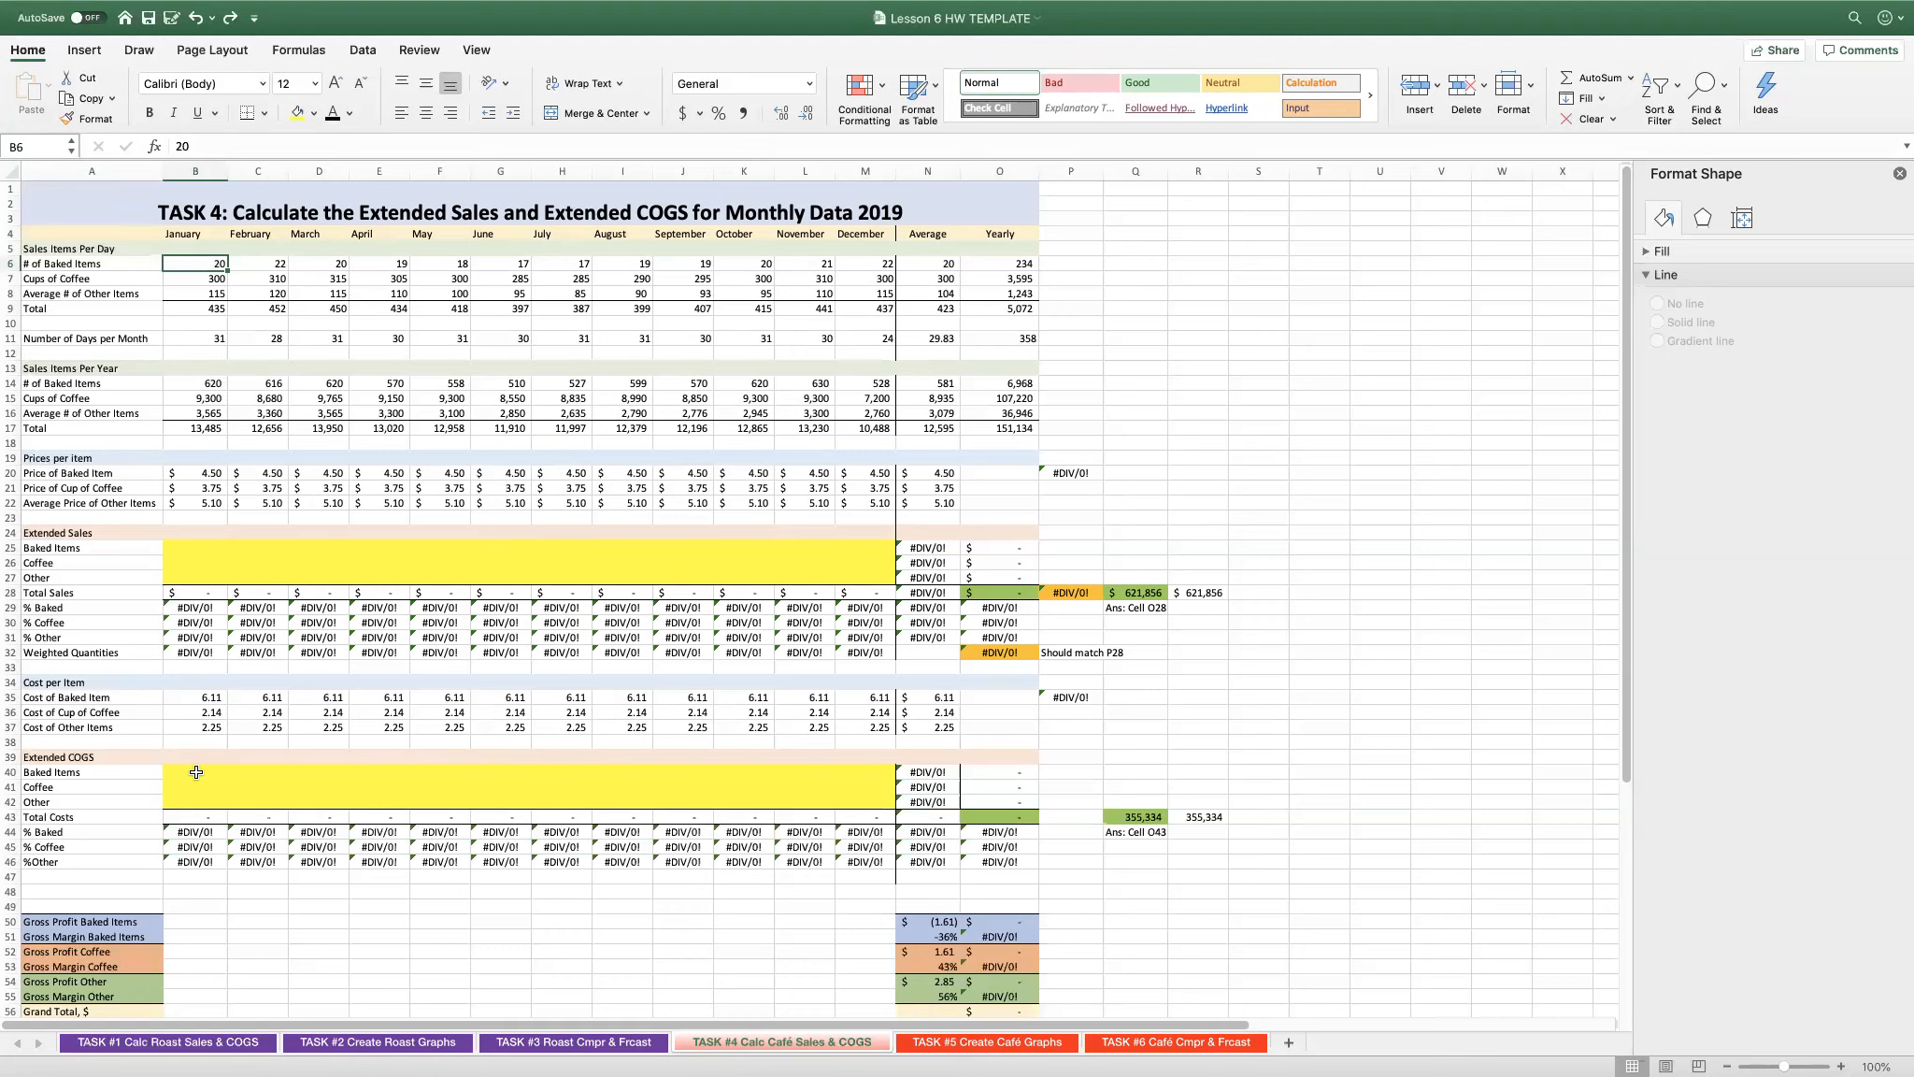
- Examine January's daily items sold, number of days and the baked items formula in B14
left_click(201, 548)
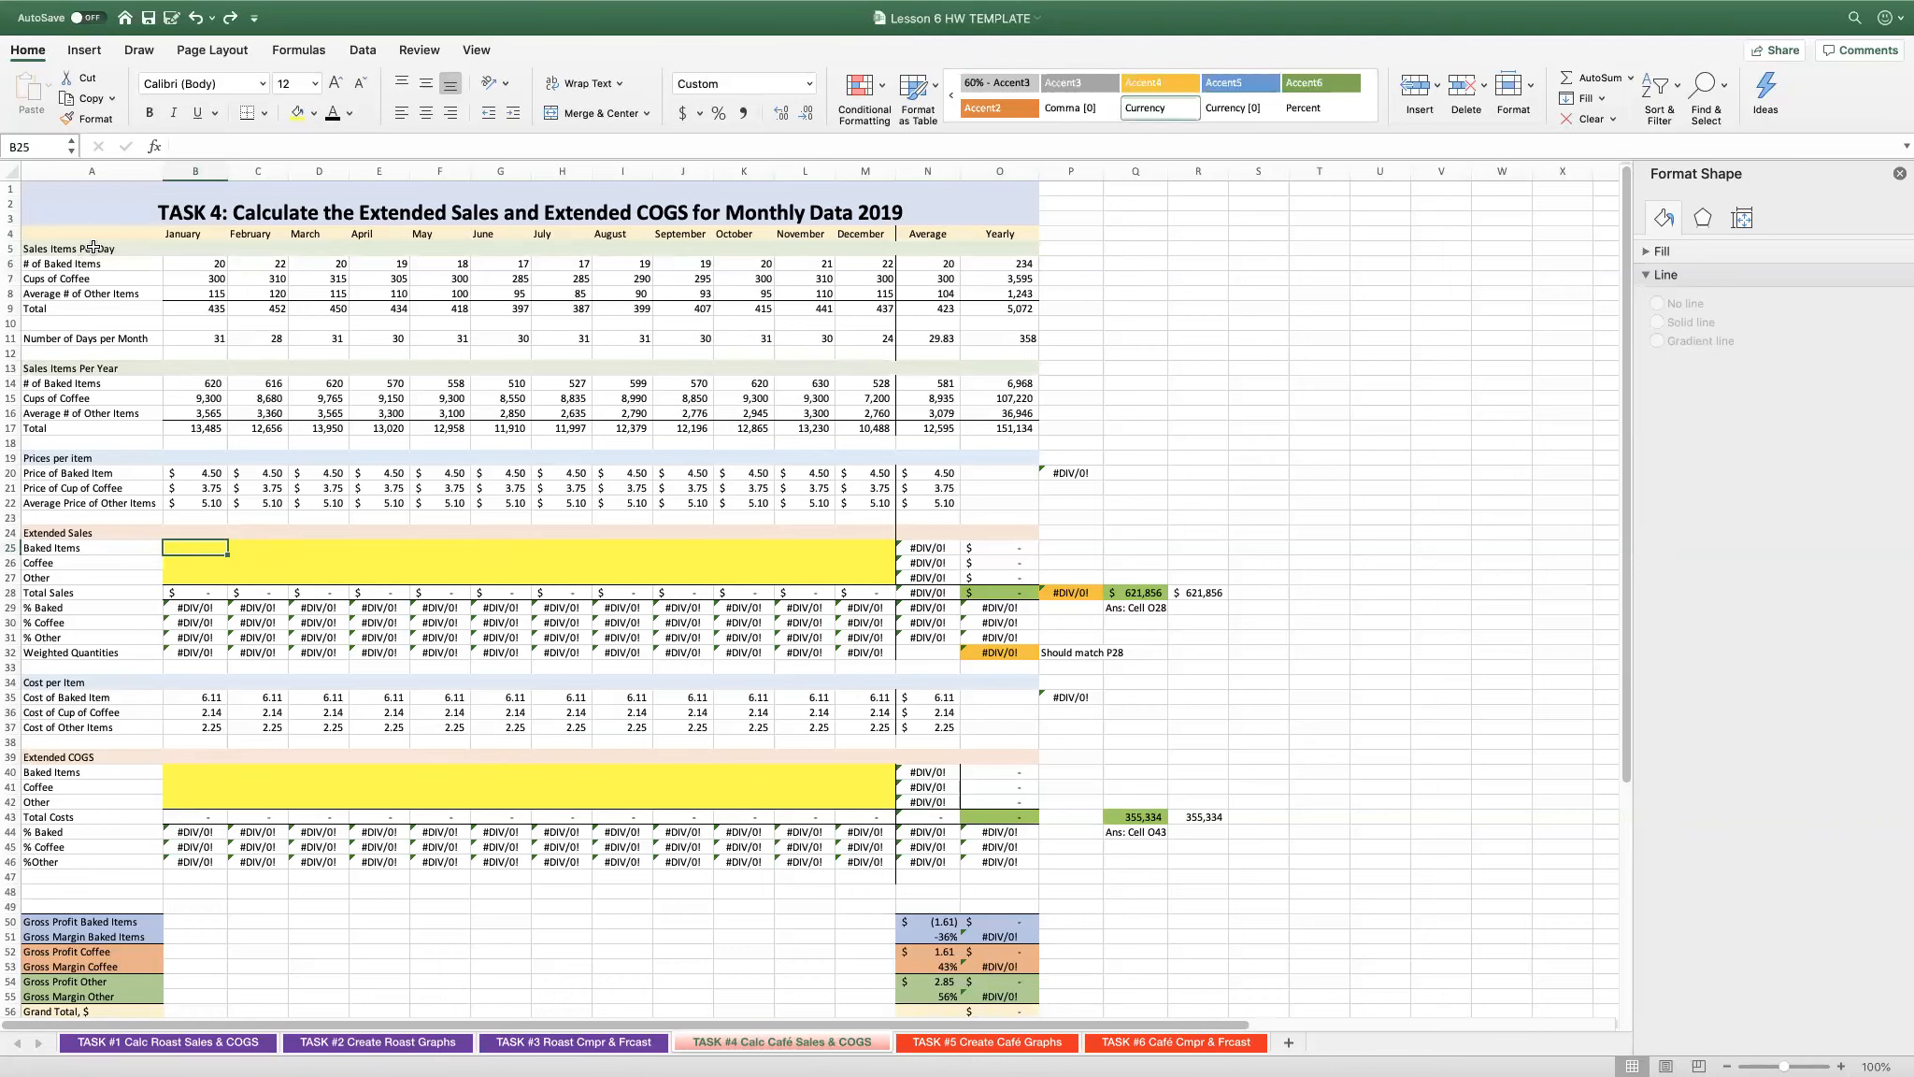
left_click(207, 265)
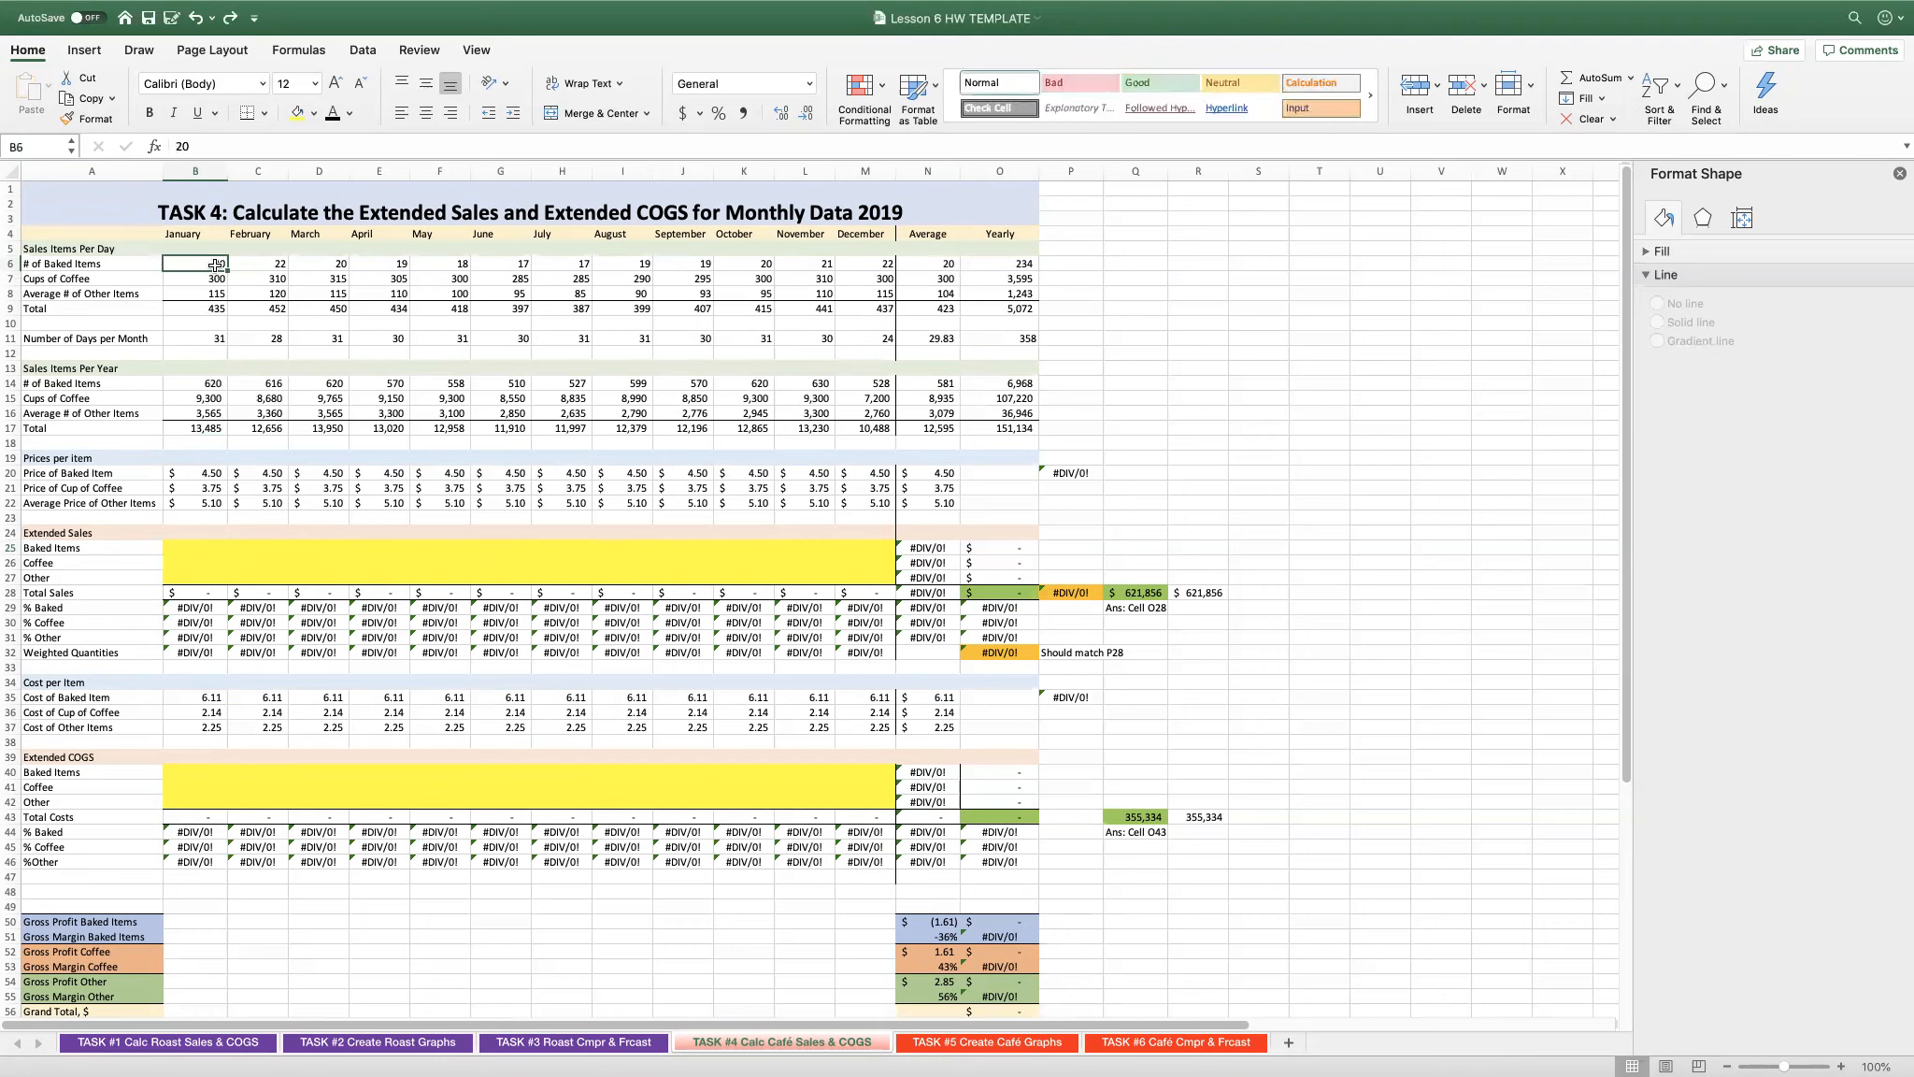
left_click(225, 296)
left_click(185, 342)
double_click(191, 383)
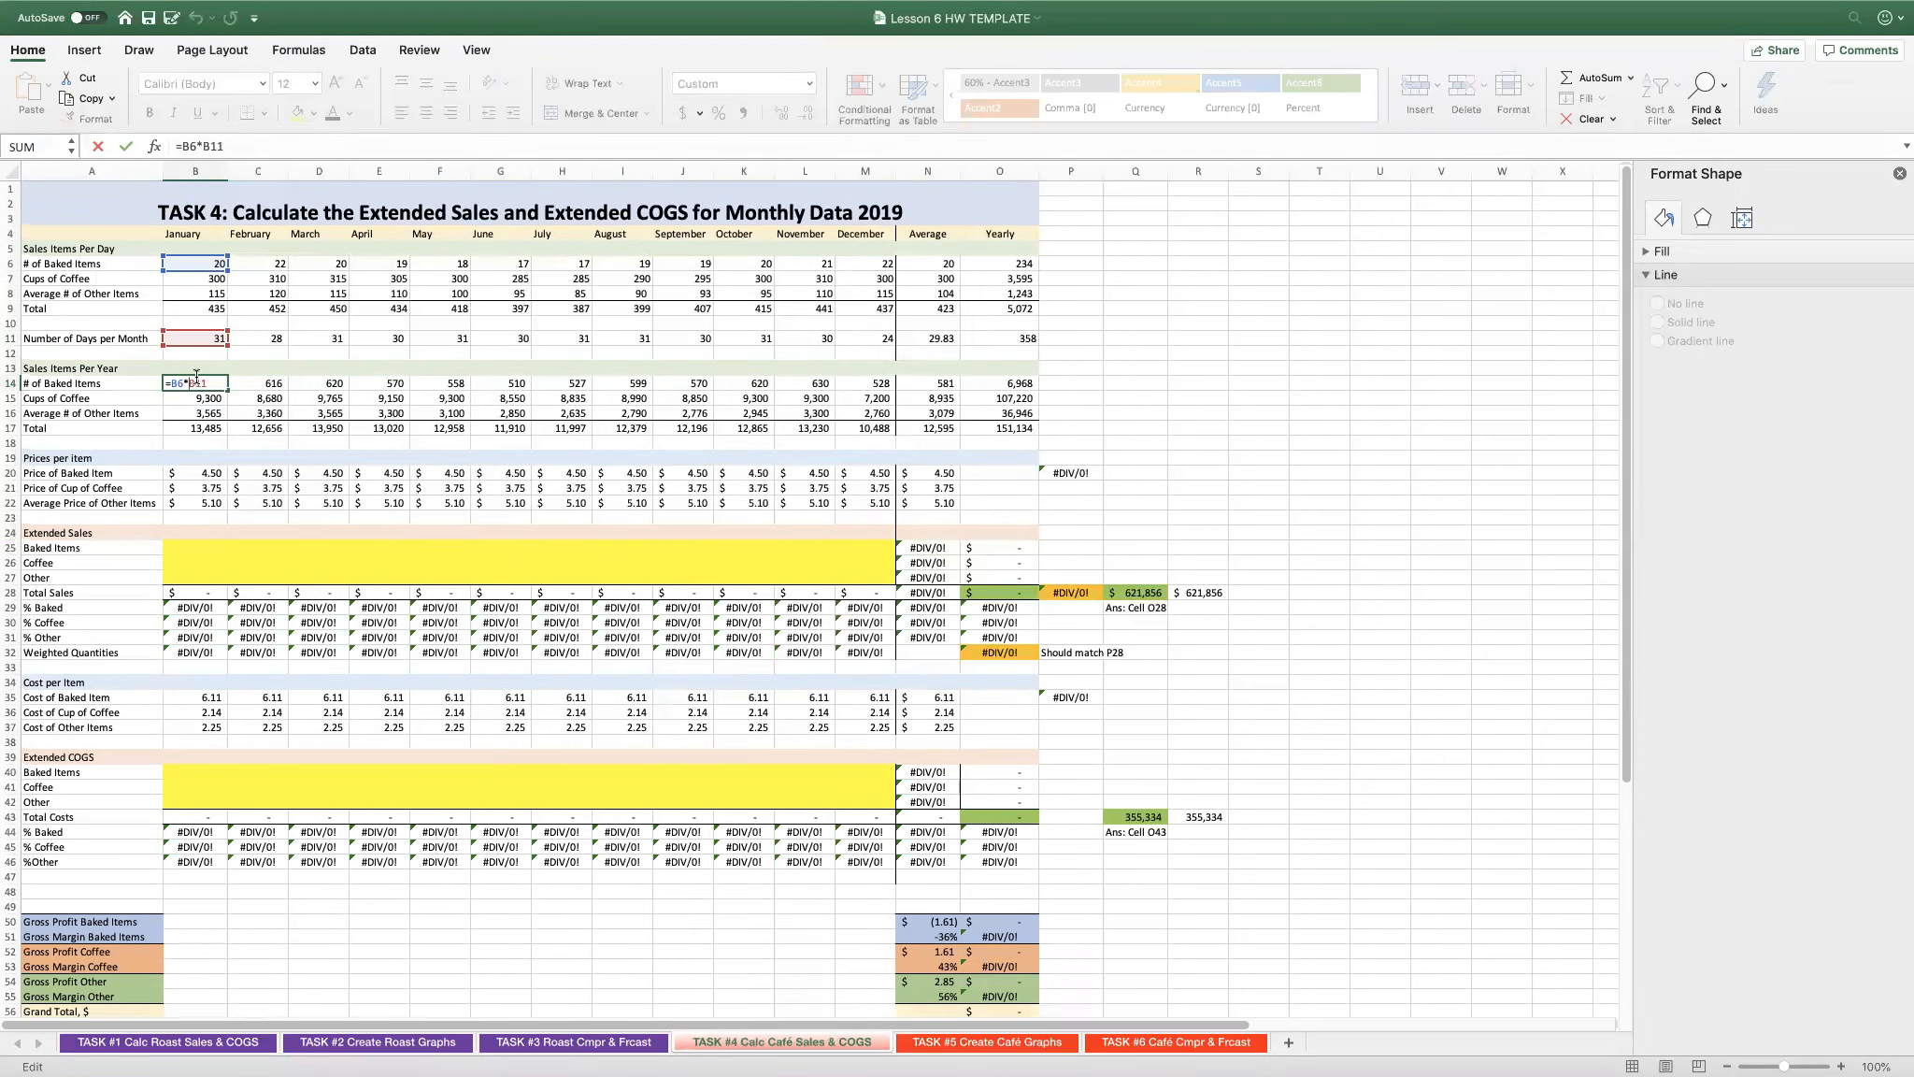
left_click(194, 427)
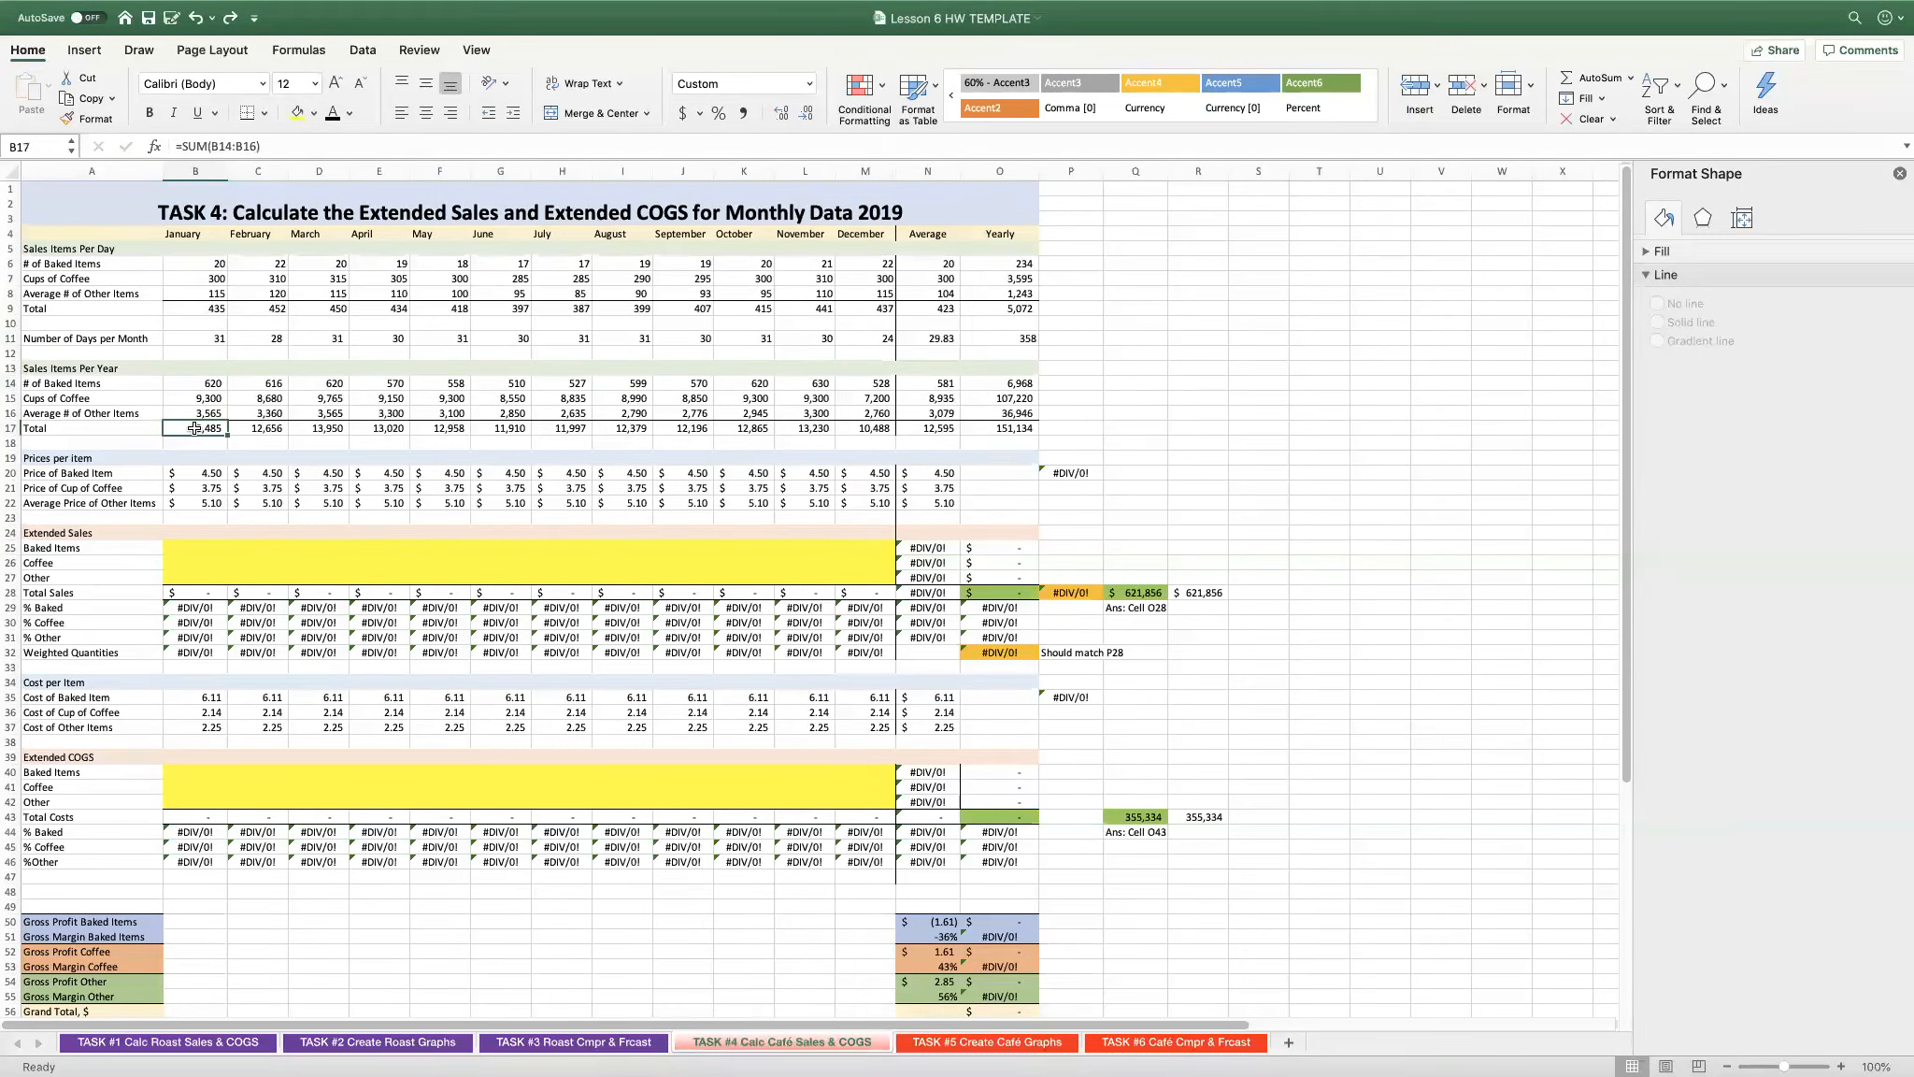
- Compare January's item prices in B20:B22 with the matching item costs in B35:B37
left_click(193, 475)
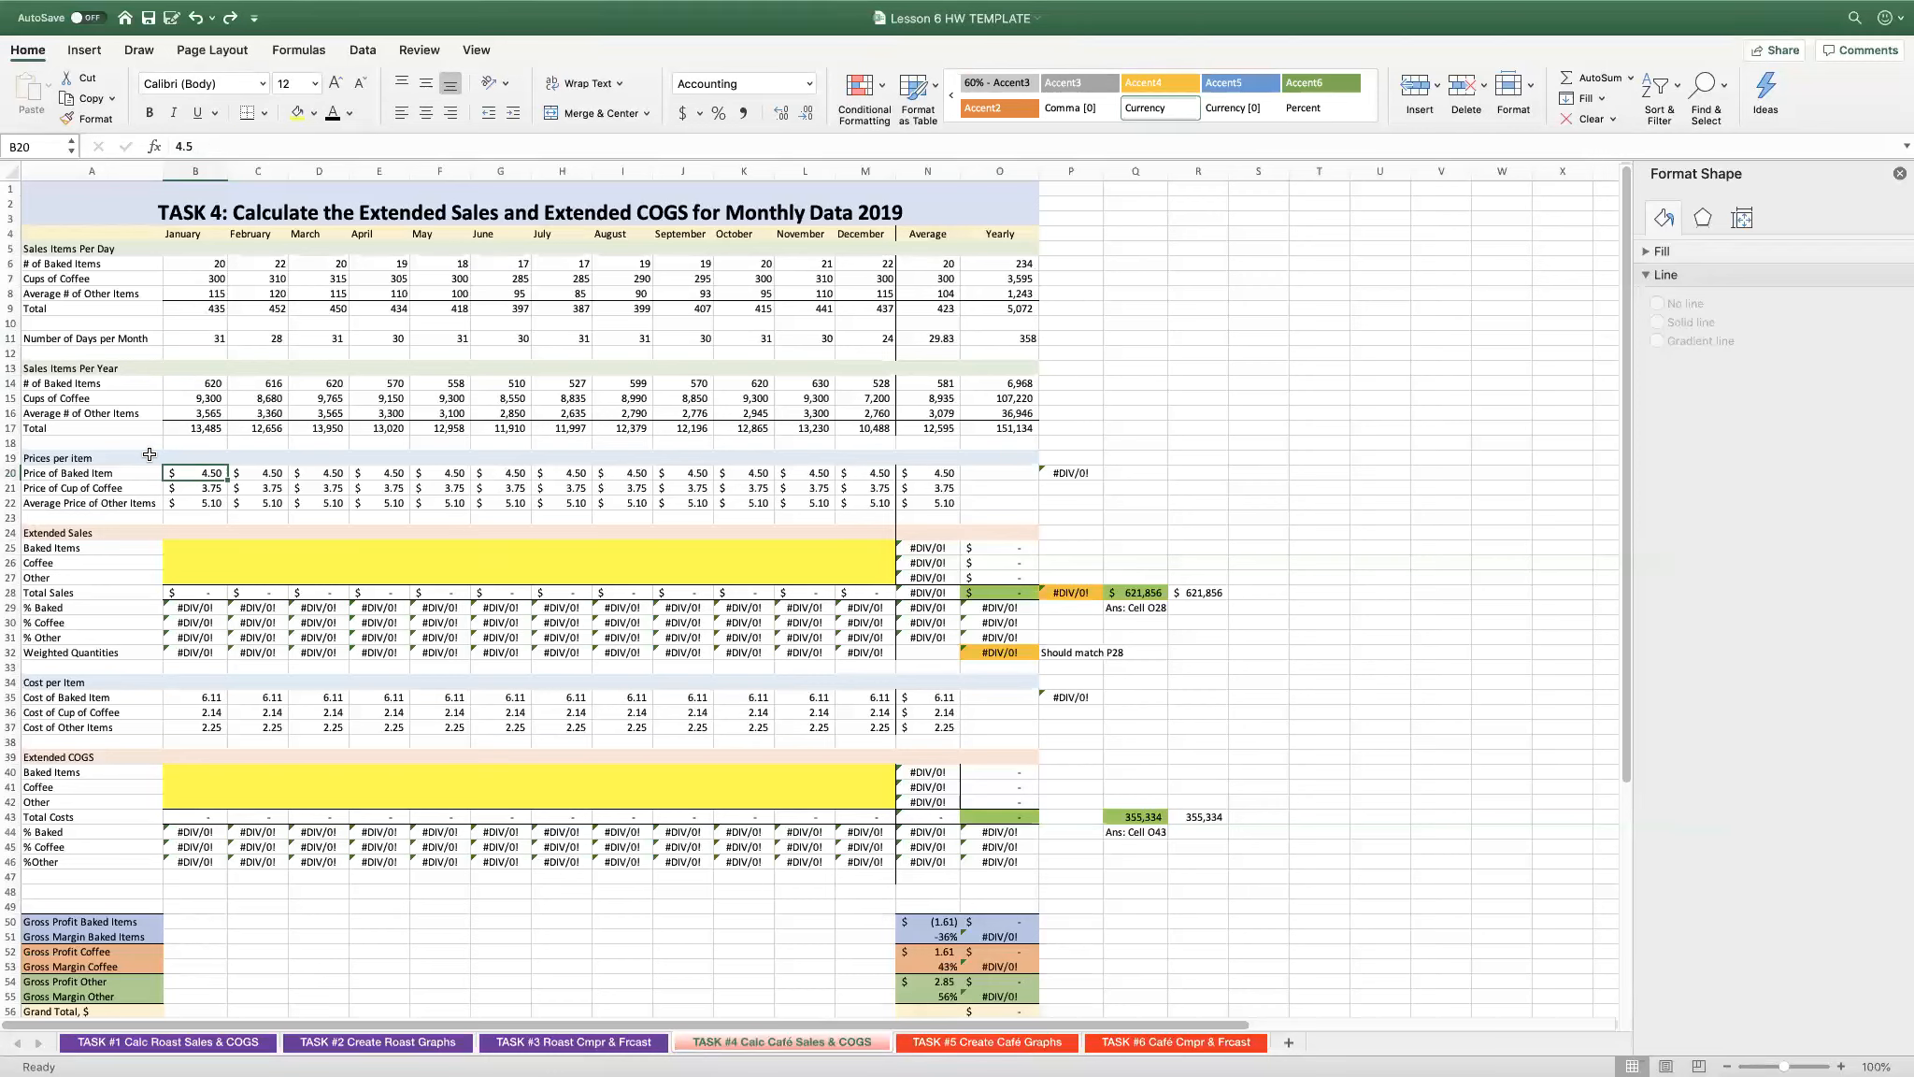
left_click(190, 701)
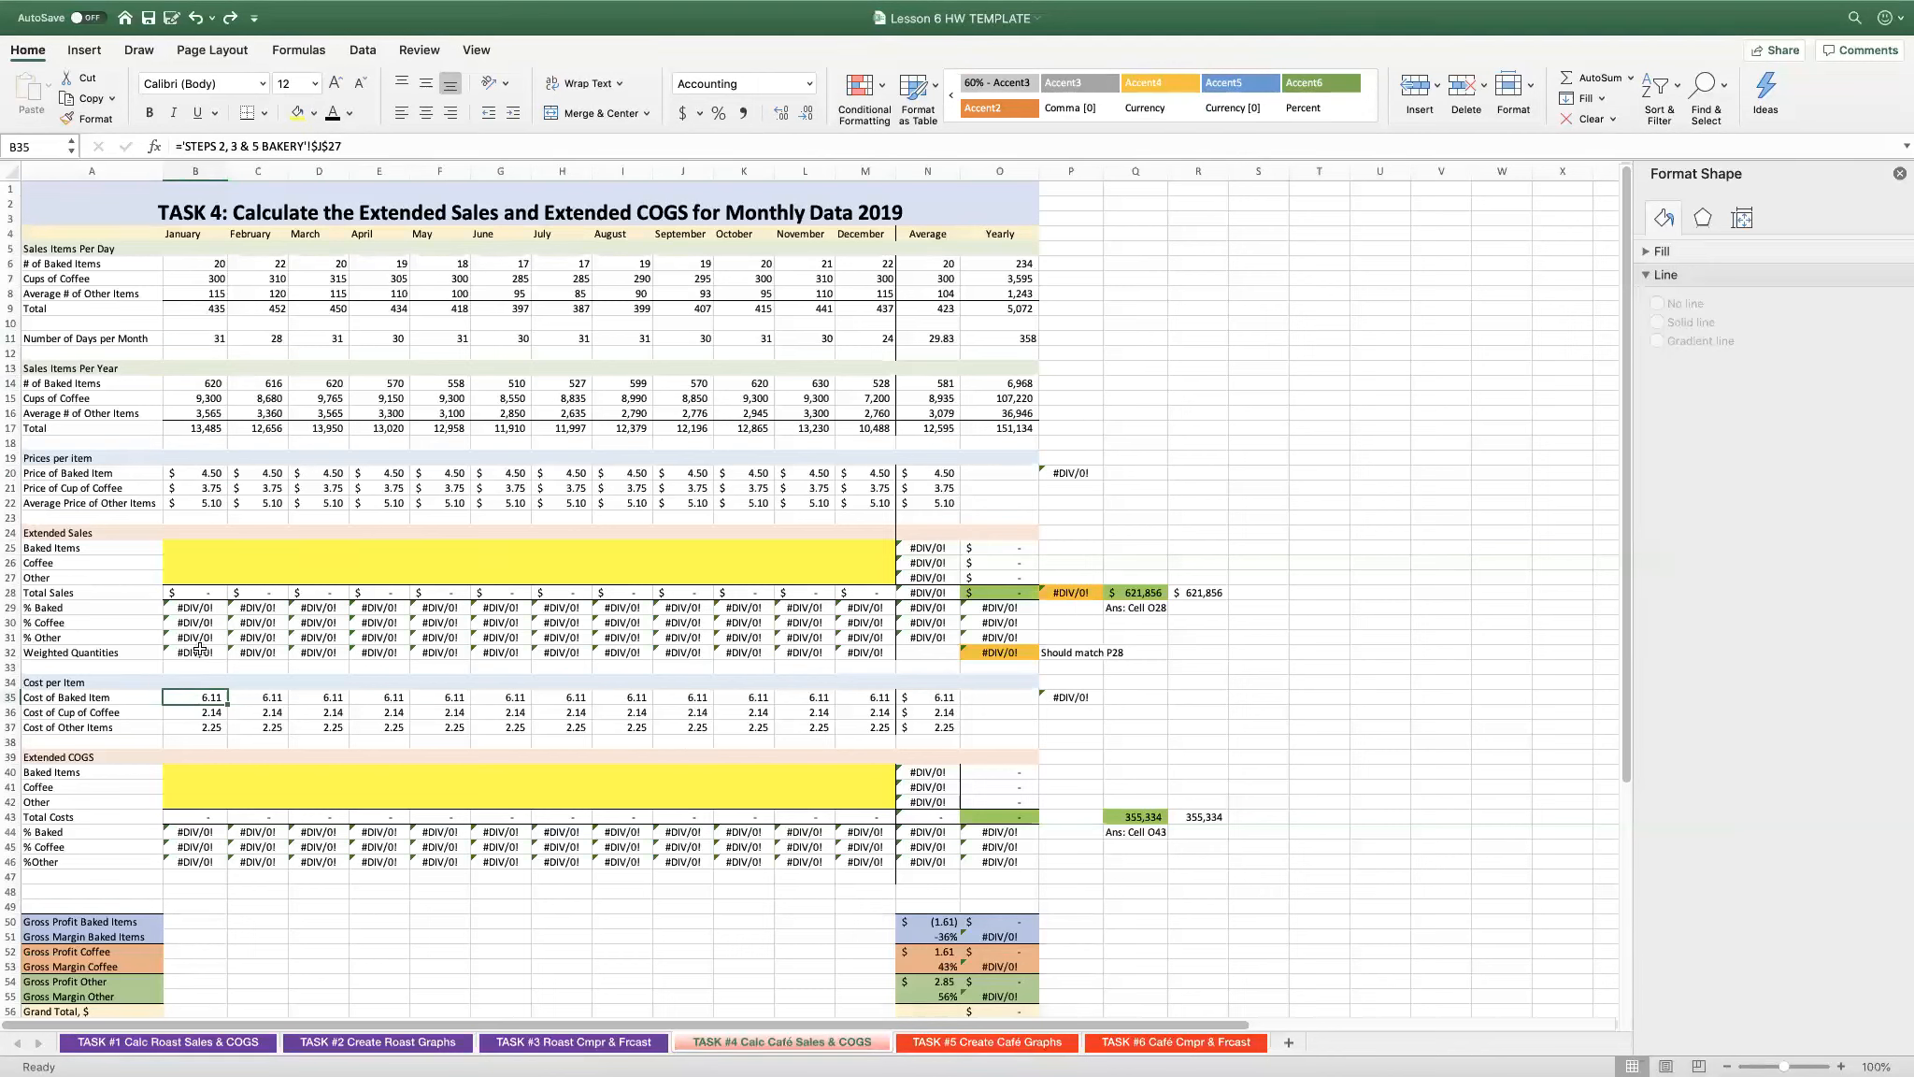
left_click(198, 490)
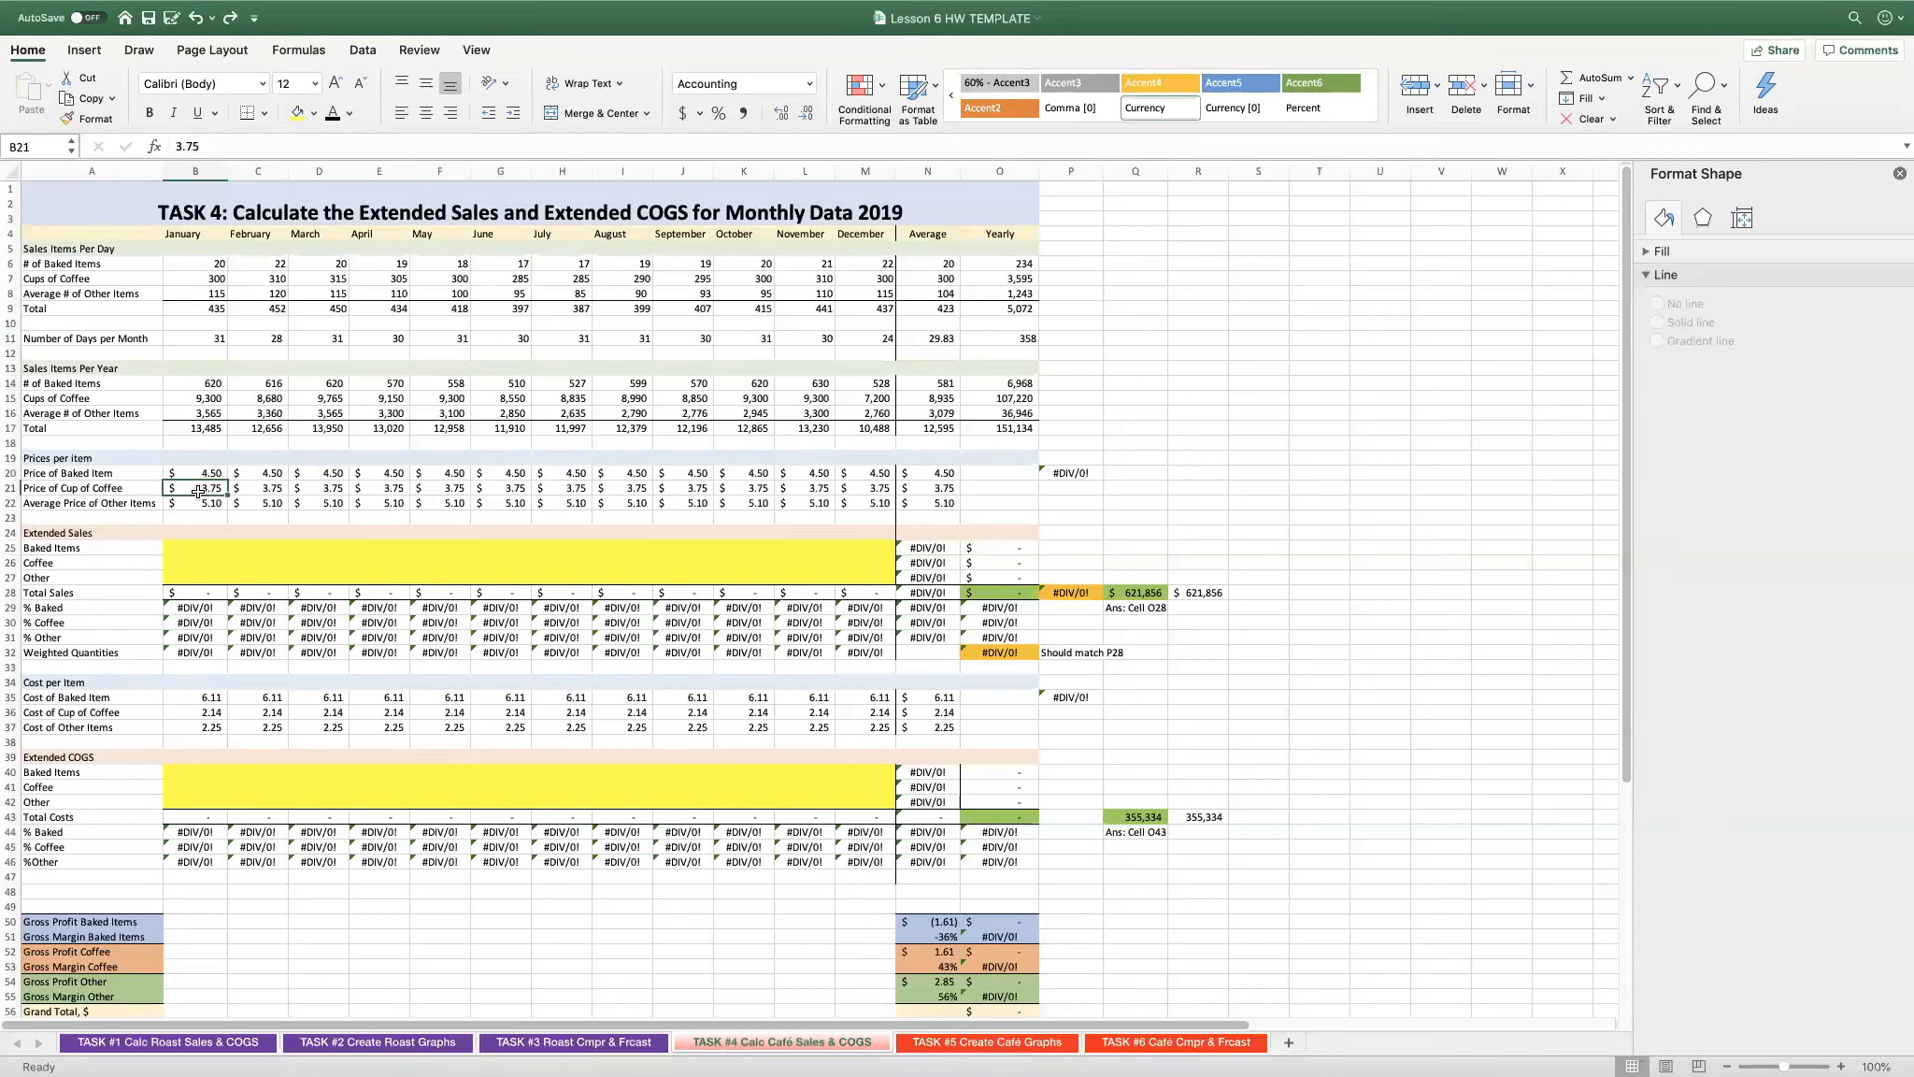
left_click(186, 710)
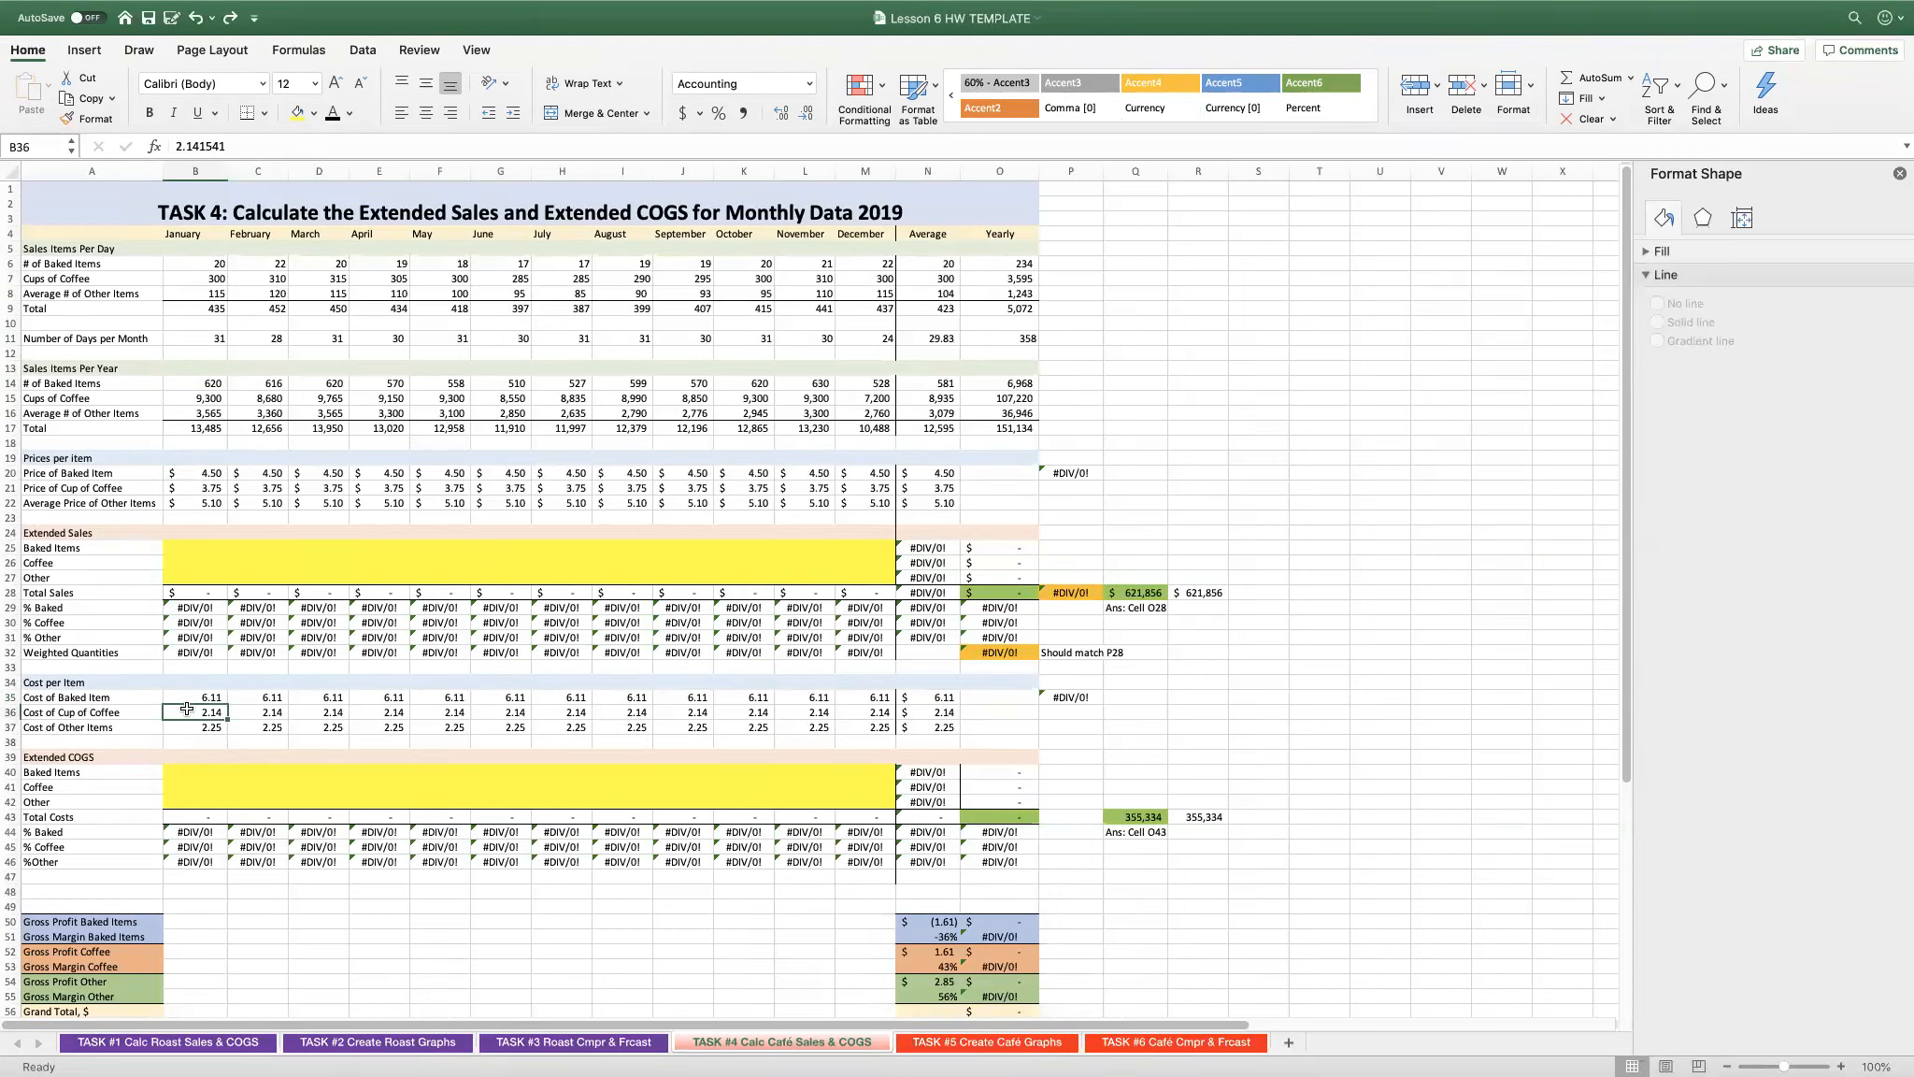
left_click(194, 500)
left_click(187, 726)
left_click(212, 770)
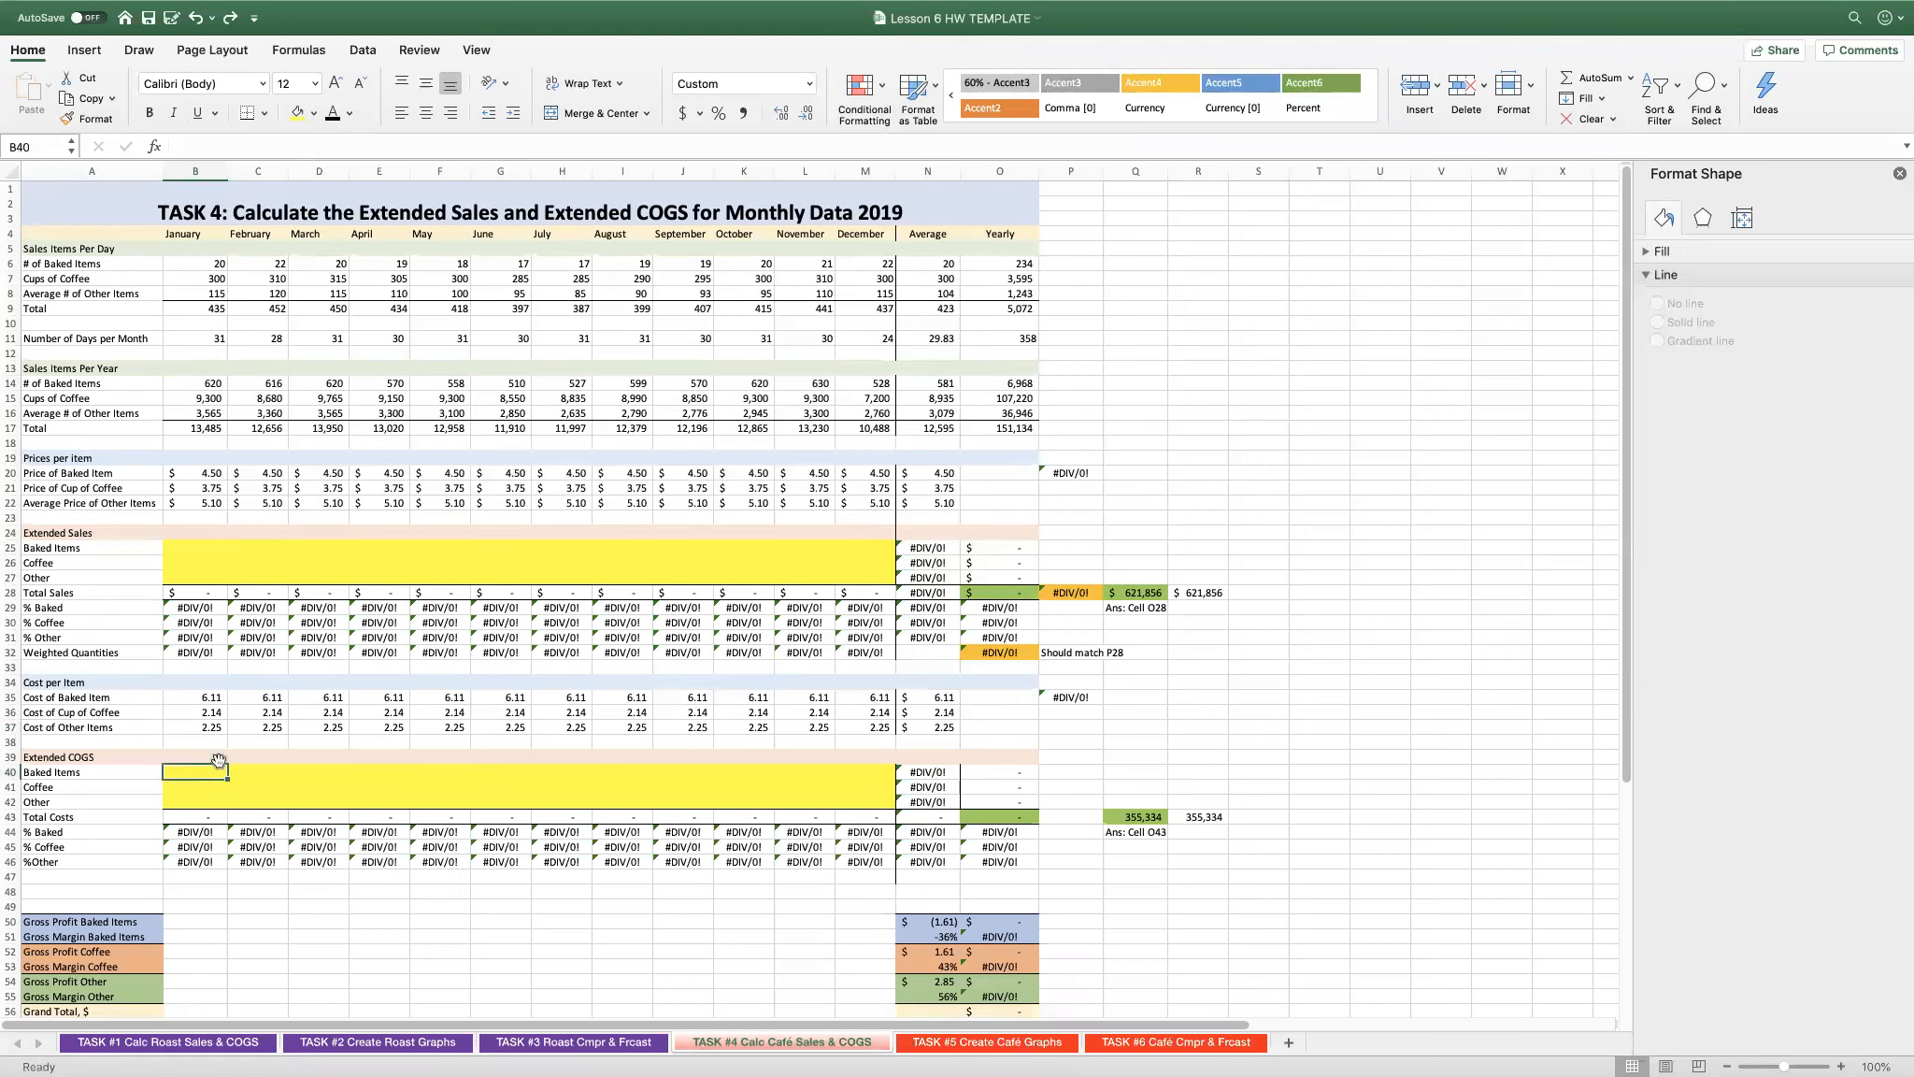
- Calculate extended sales with =B14*B20 in B25 and fill the formula through M27 for all items and months
left_click(211, 545)
type("=")
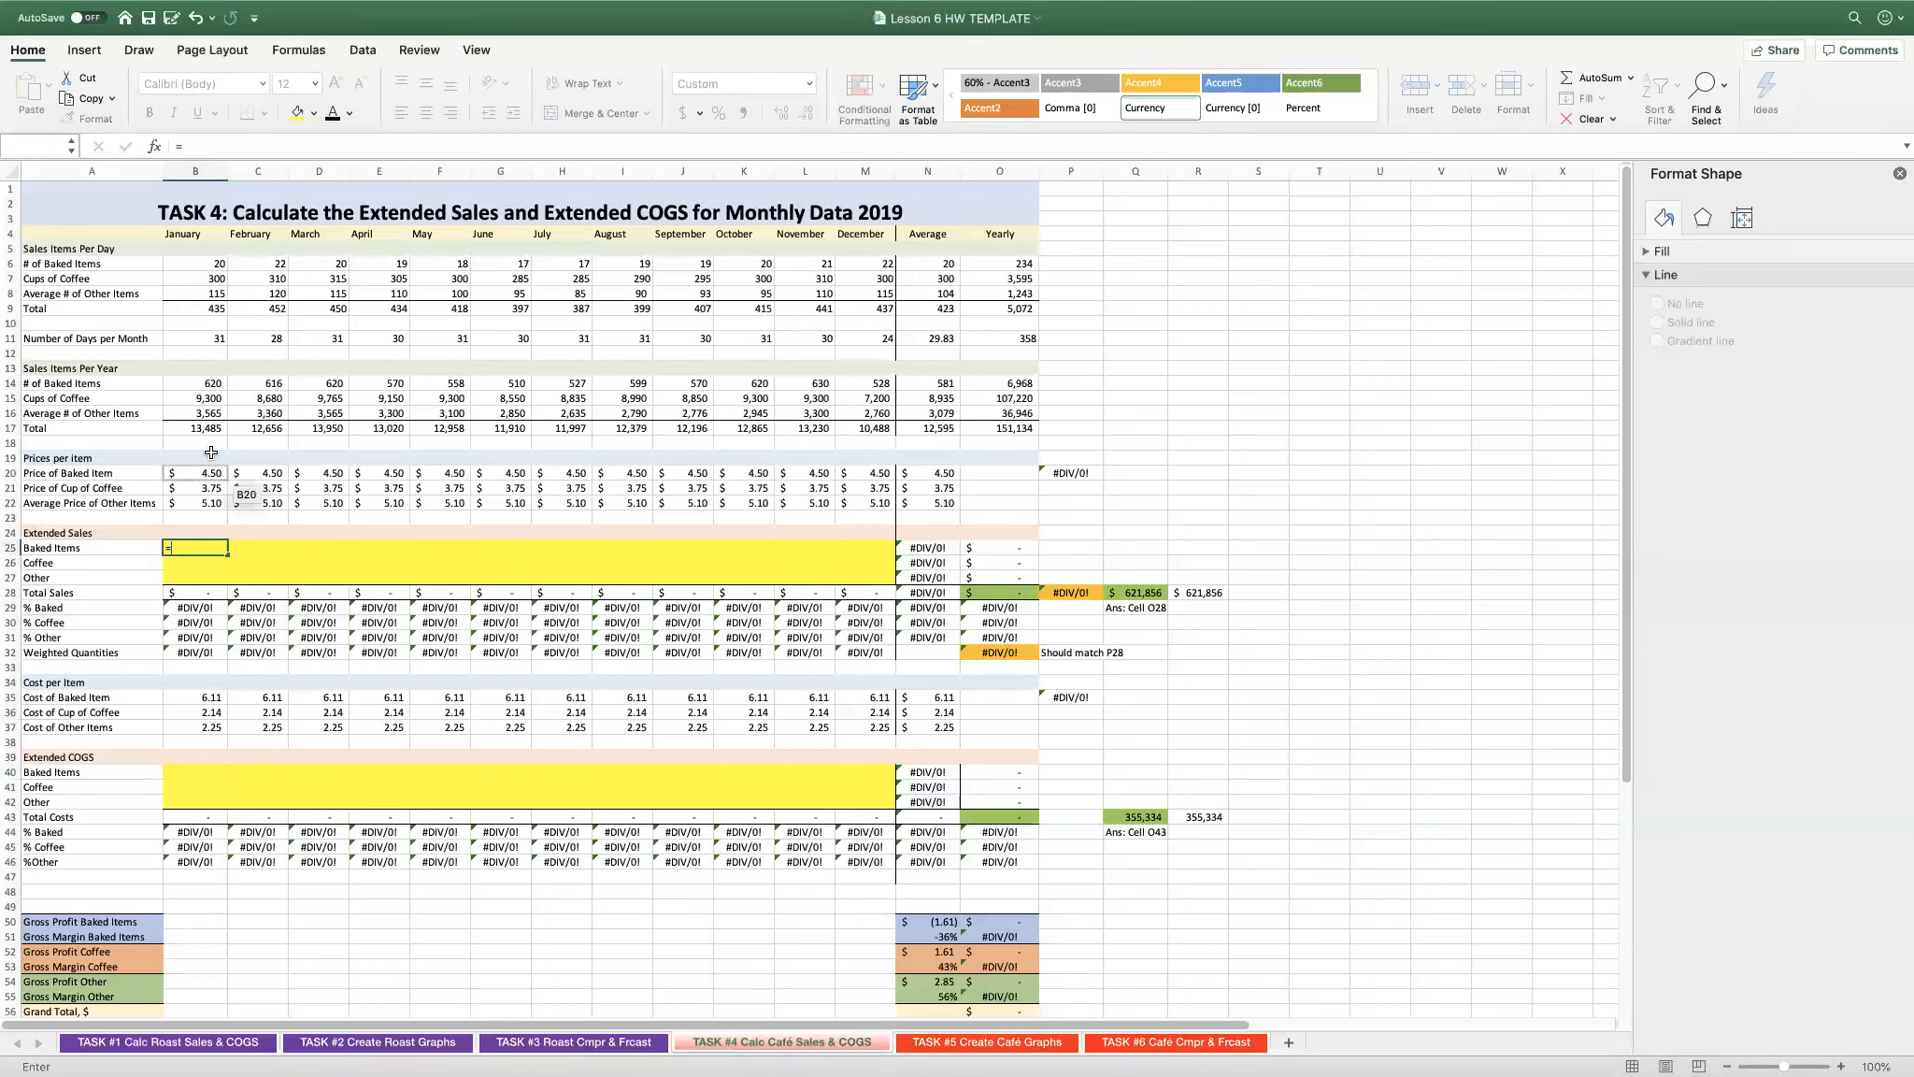
left_click(209, 380)
type("*")
left_click(181, 473)
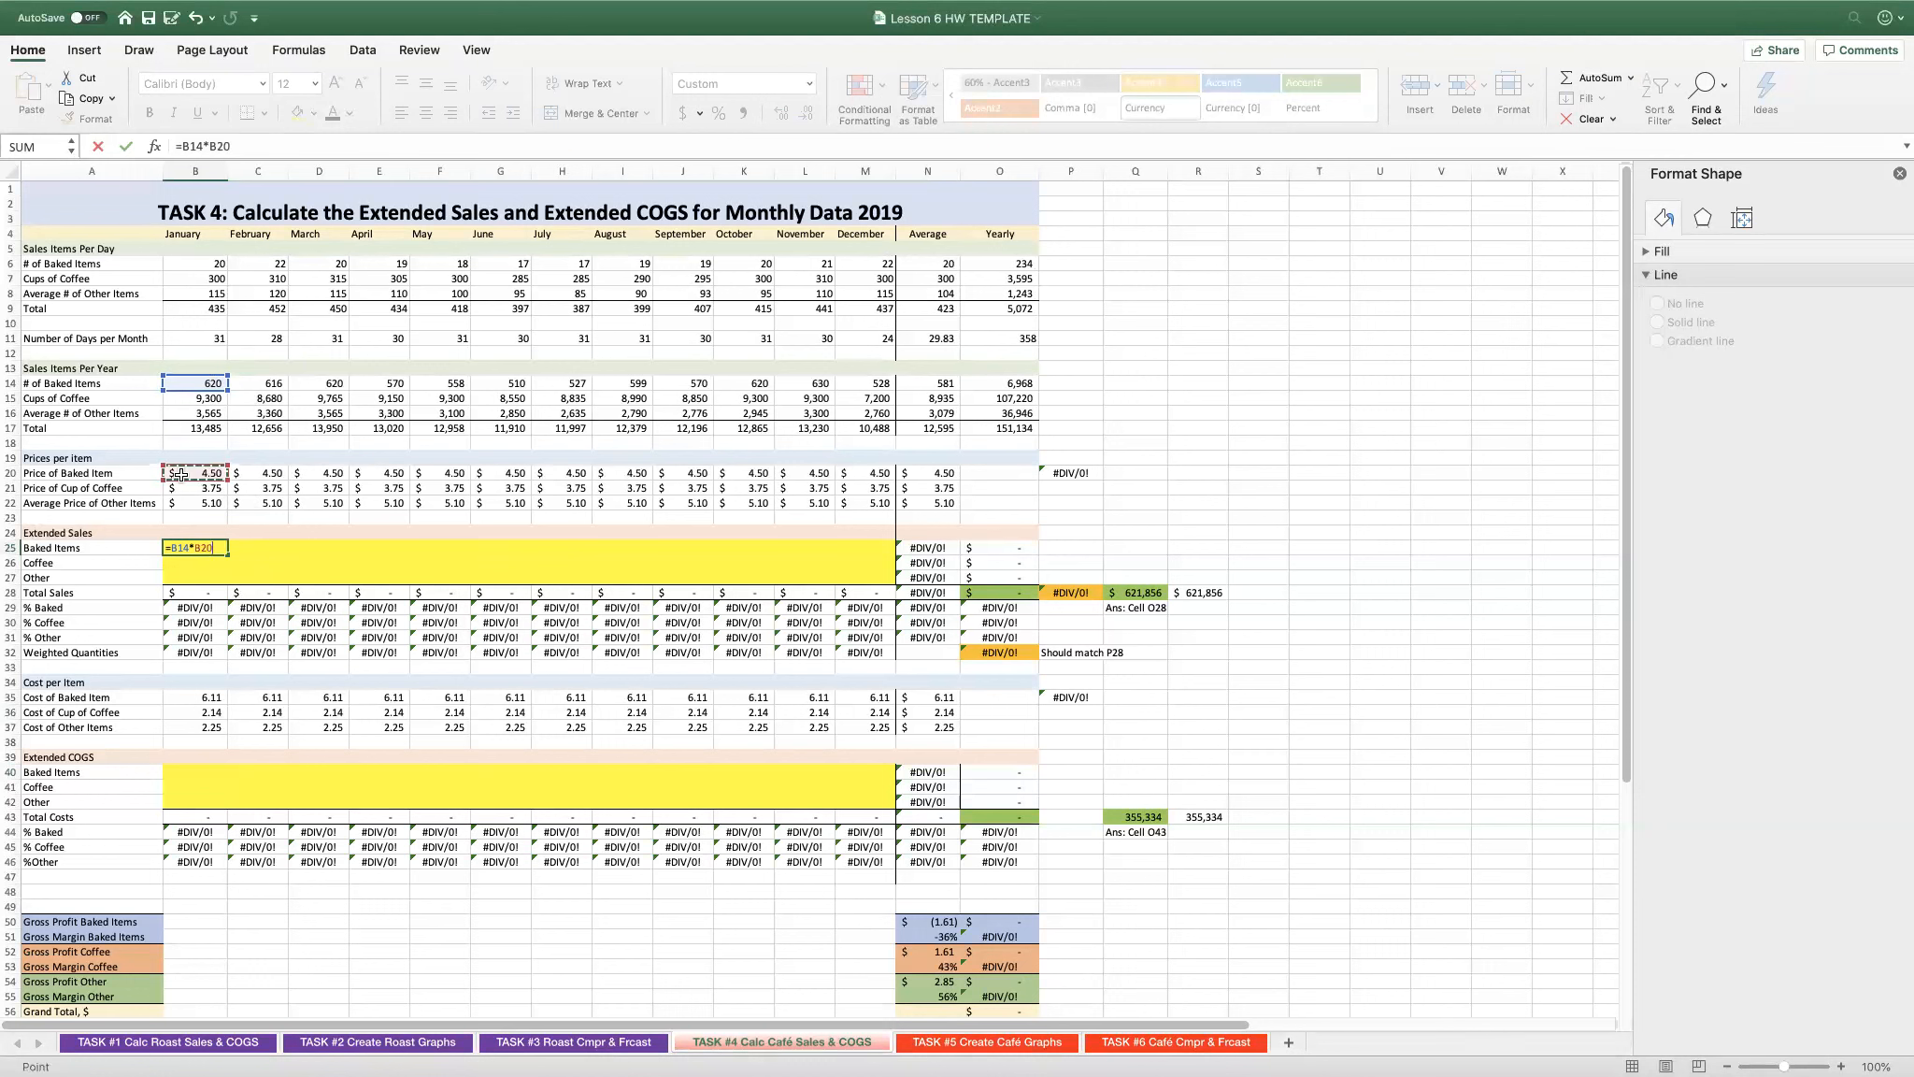
key("Return")
left_click(222, 550)
left_click_drag(228, 552, 891, 580)
- Check yearly total sales in O28 against the answer in Q28 and inspect the weighted average price formula in P20
left_click(982, 593)
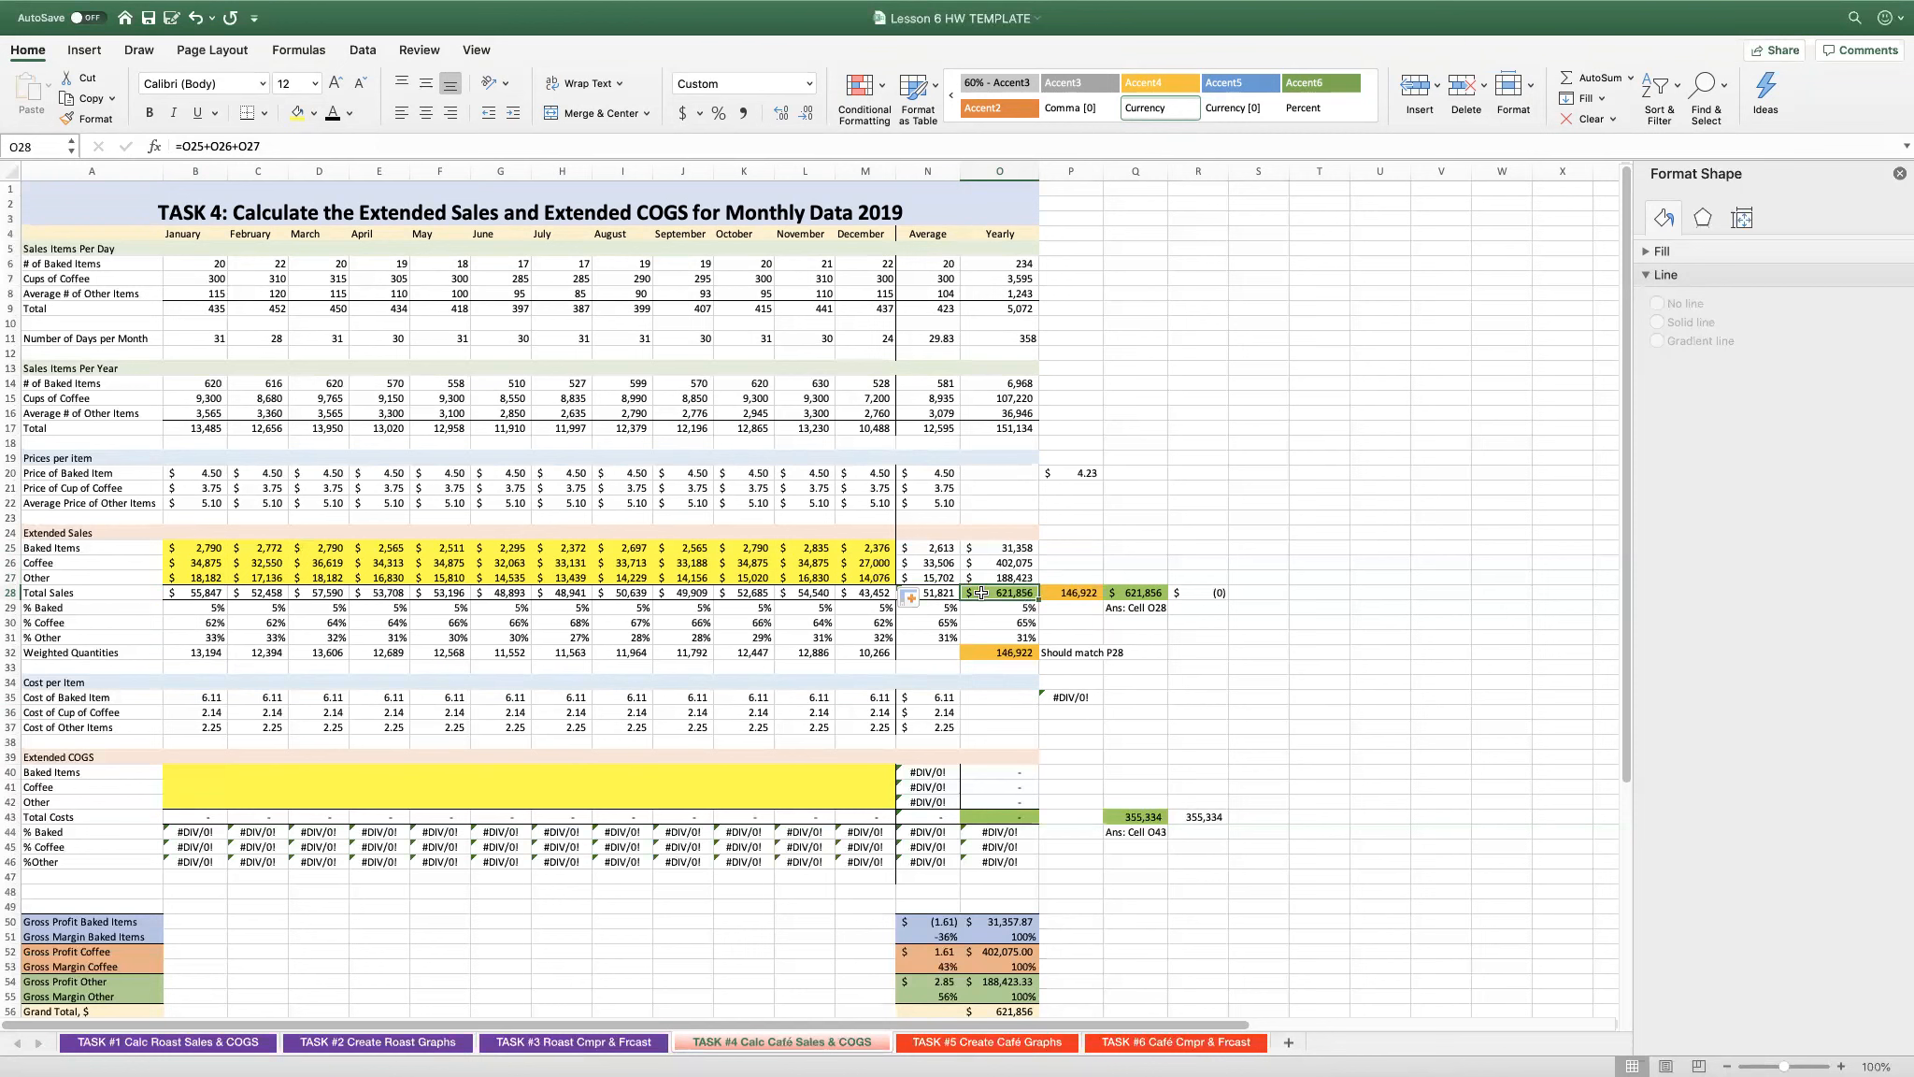
left_click(1133, 594)
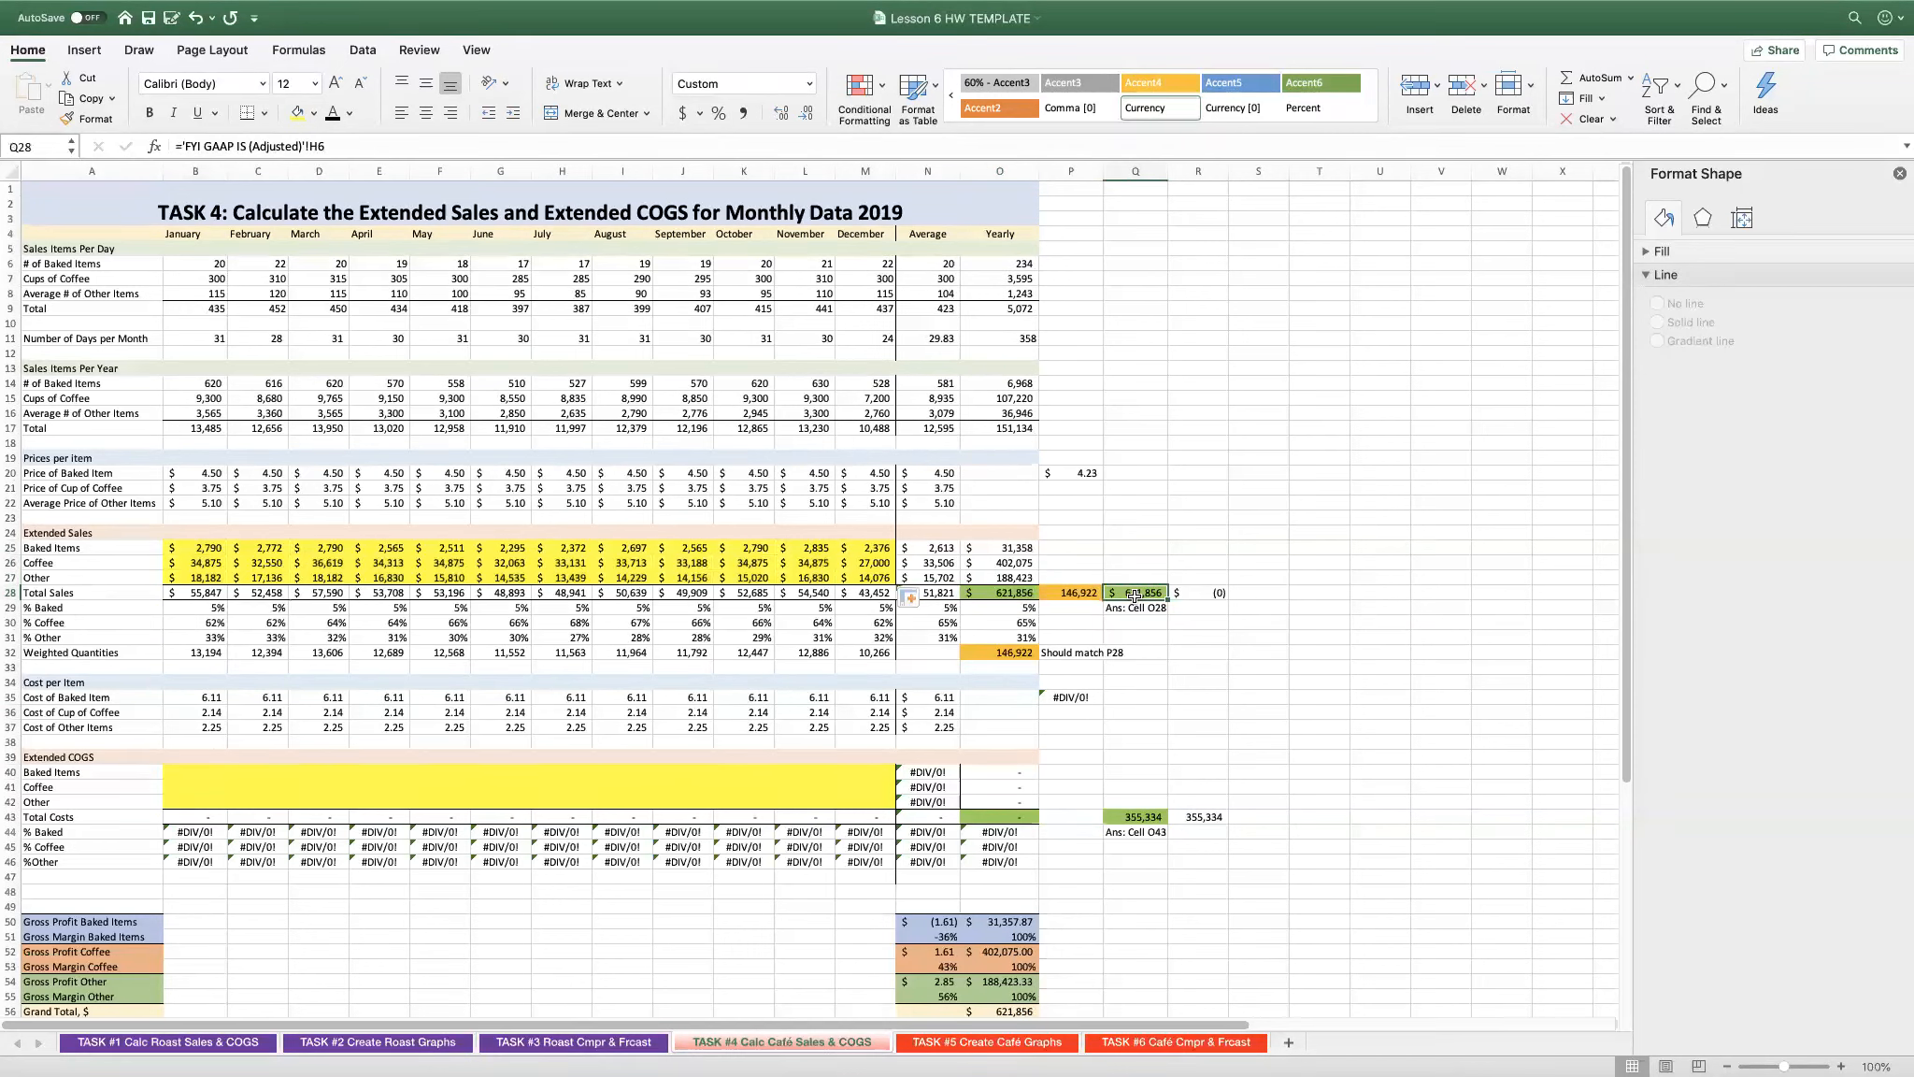
left_click(1220, 593)
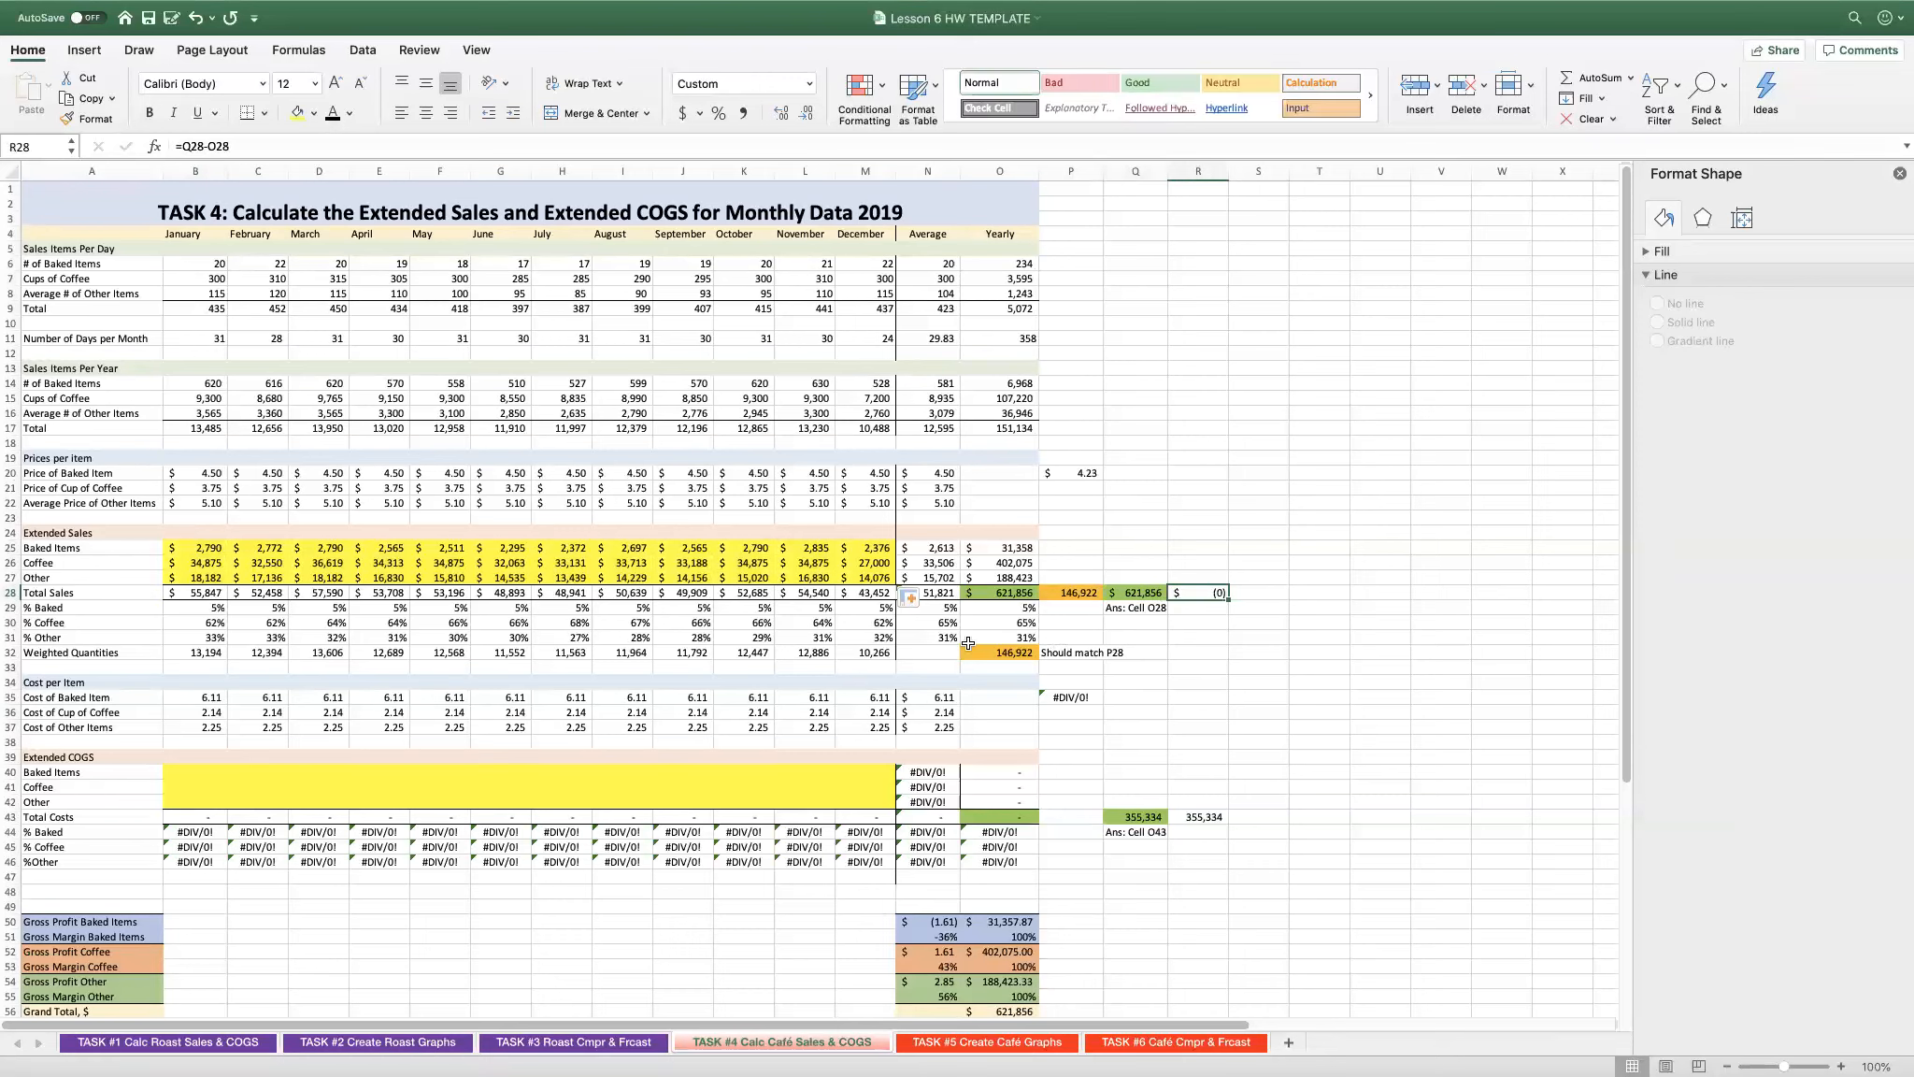
left_click(1073, 472)
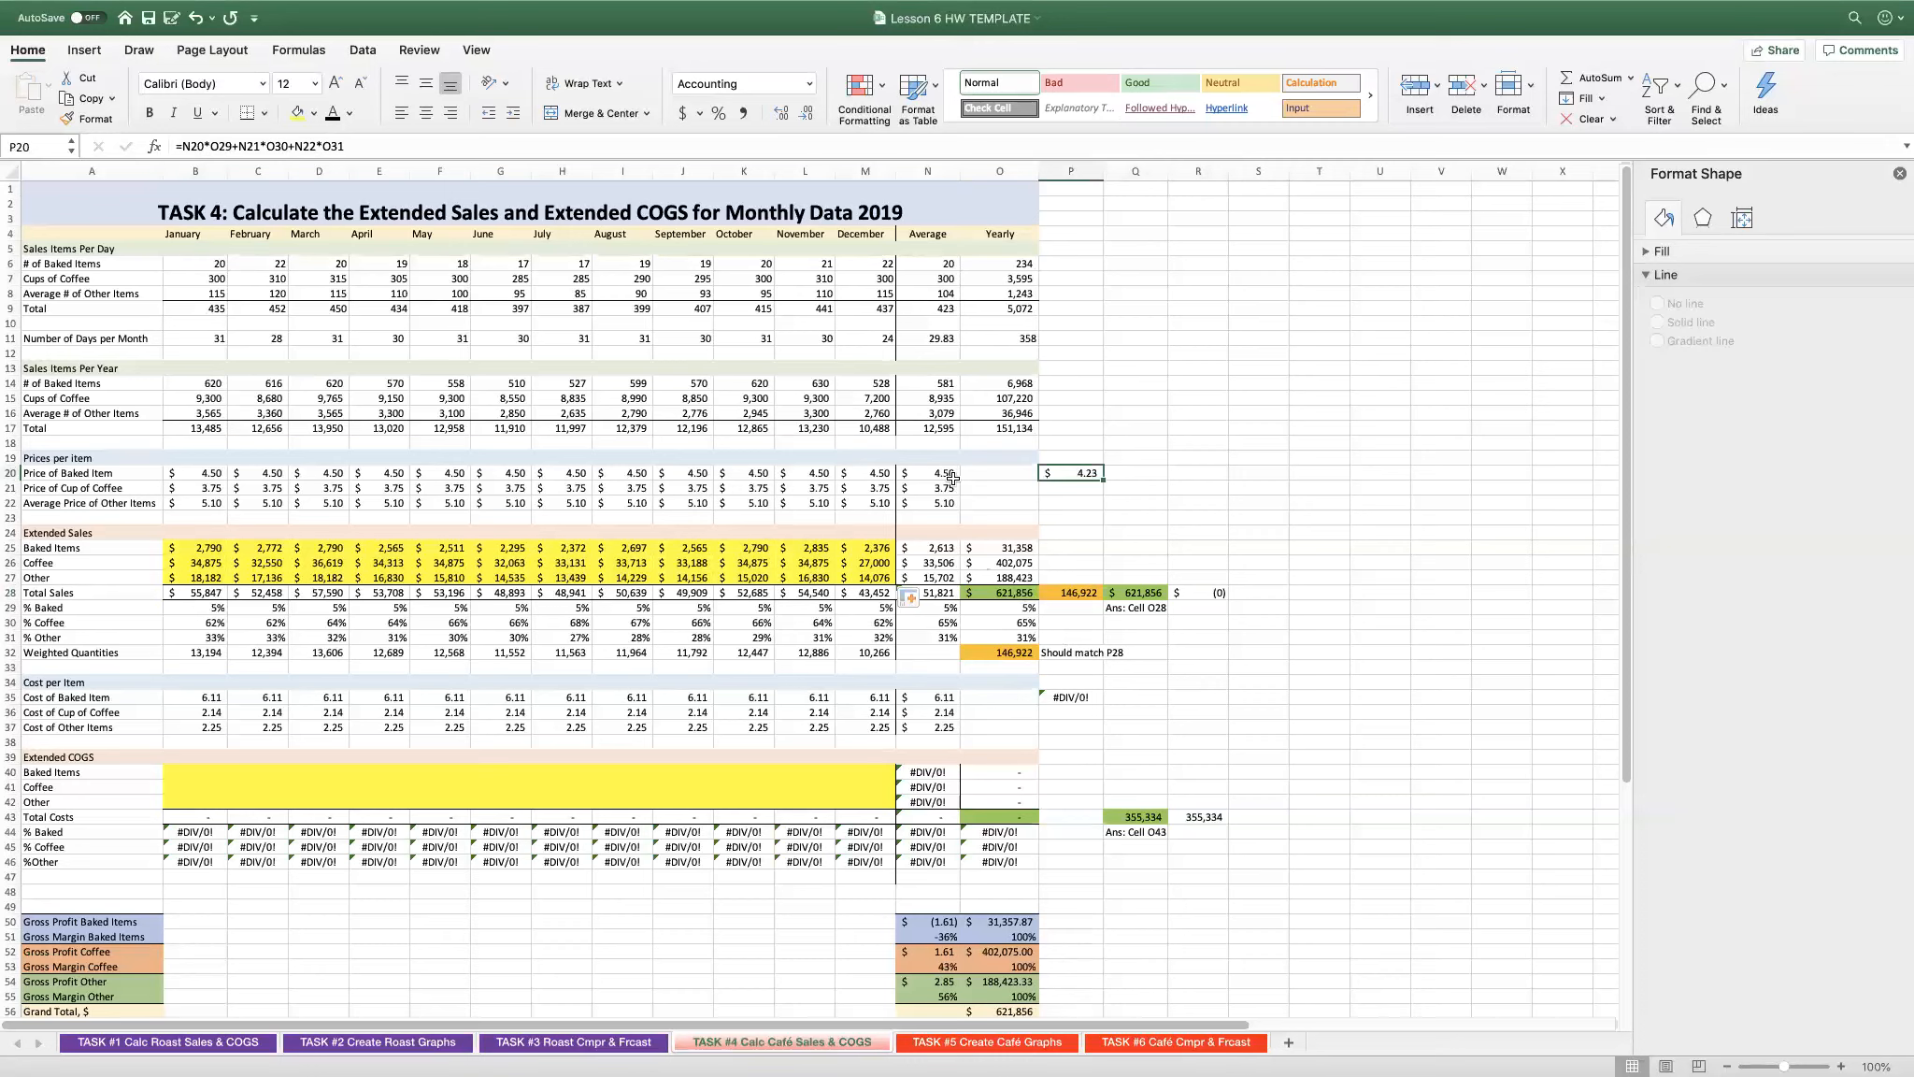
double_click(1067, 474)
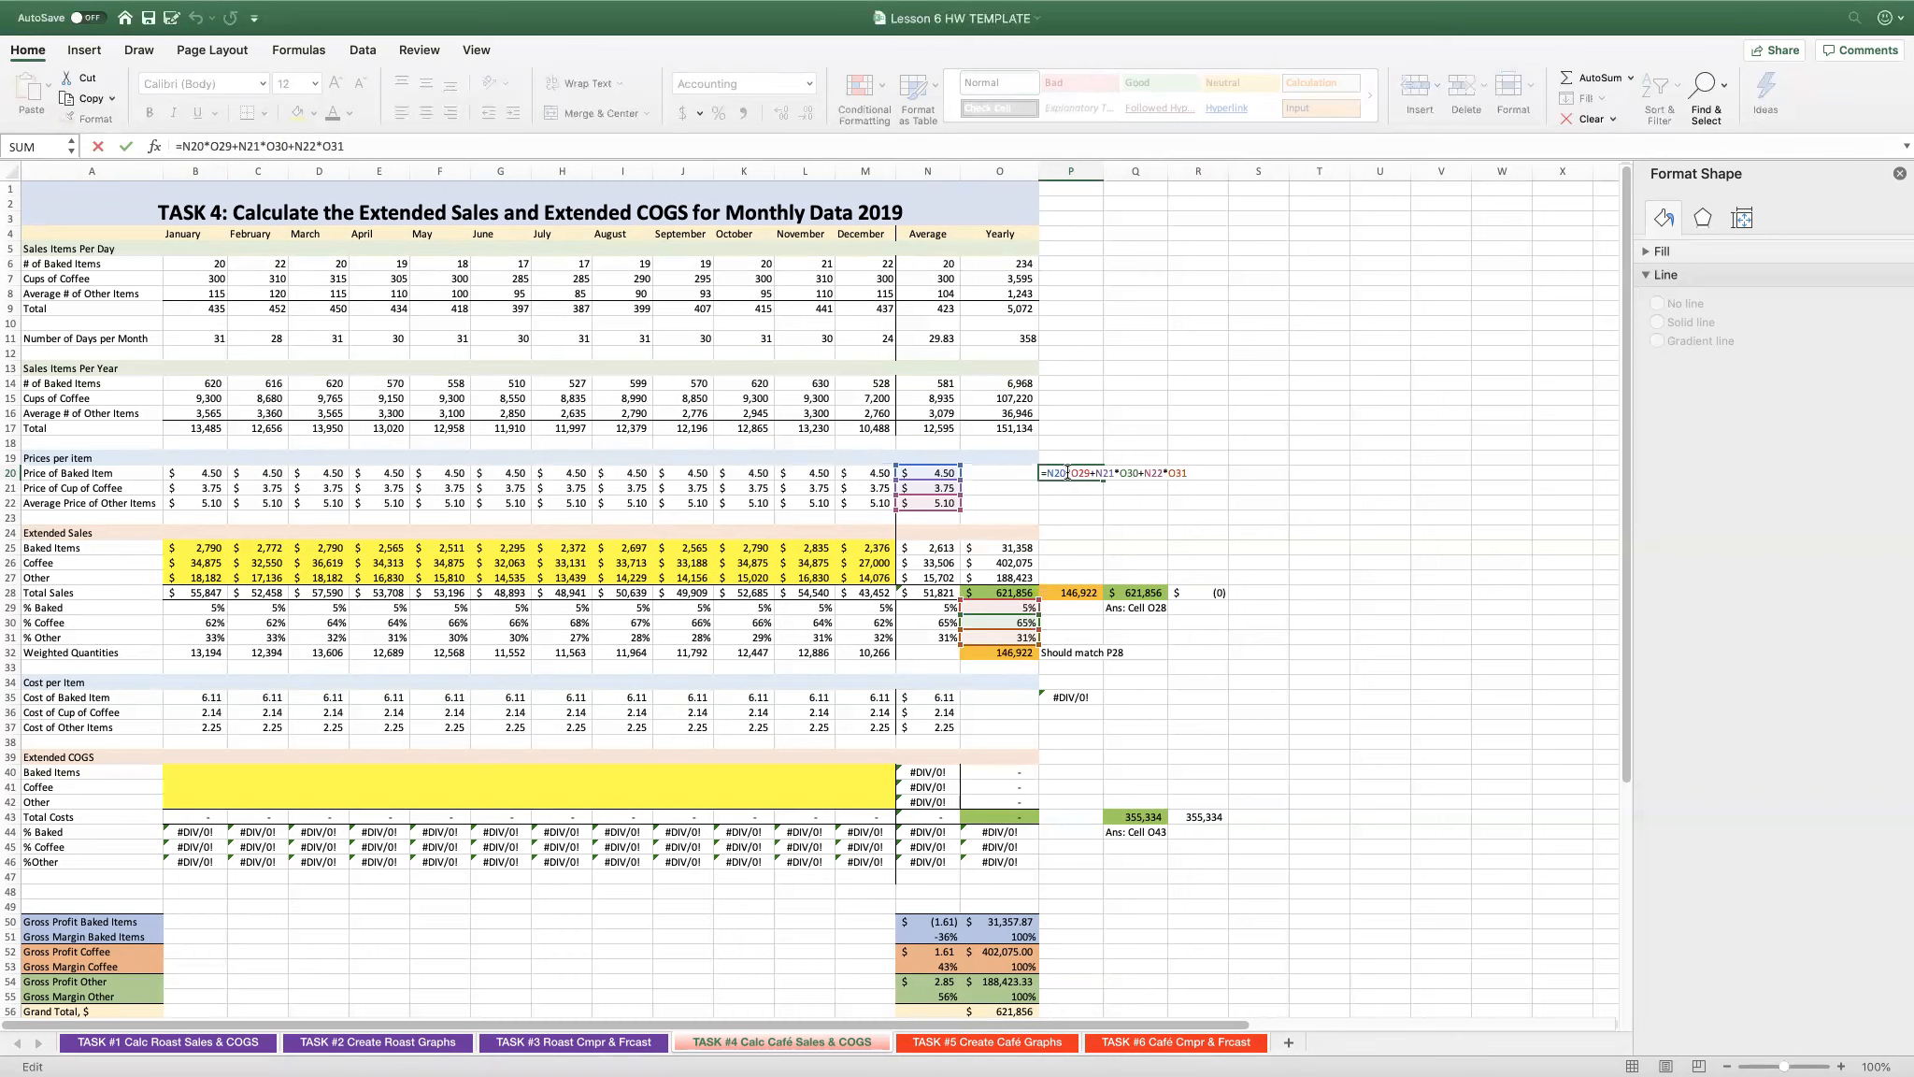
key("Return")
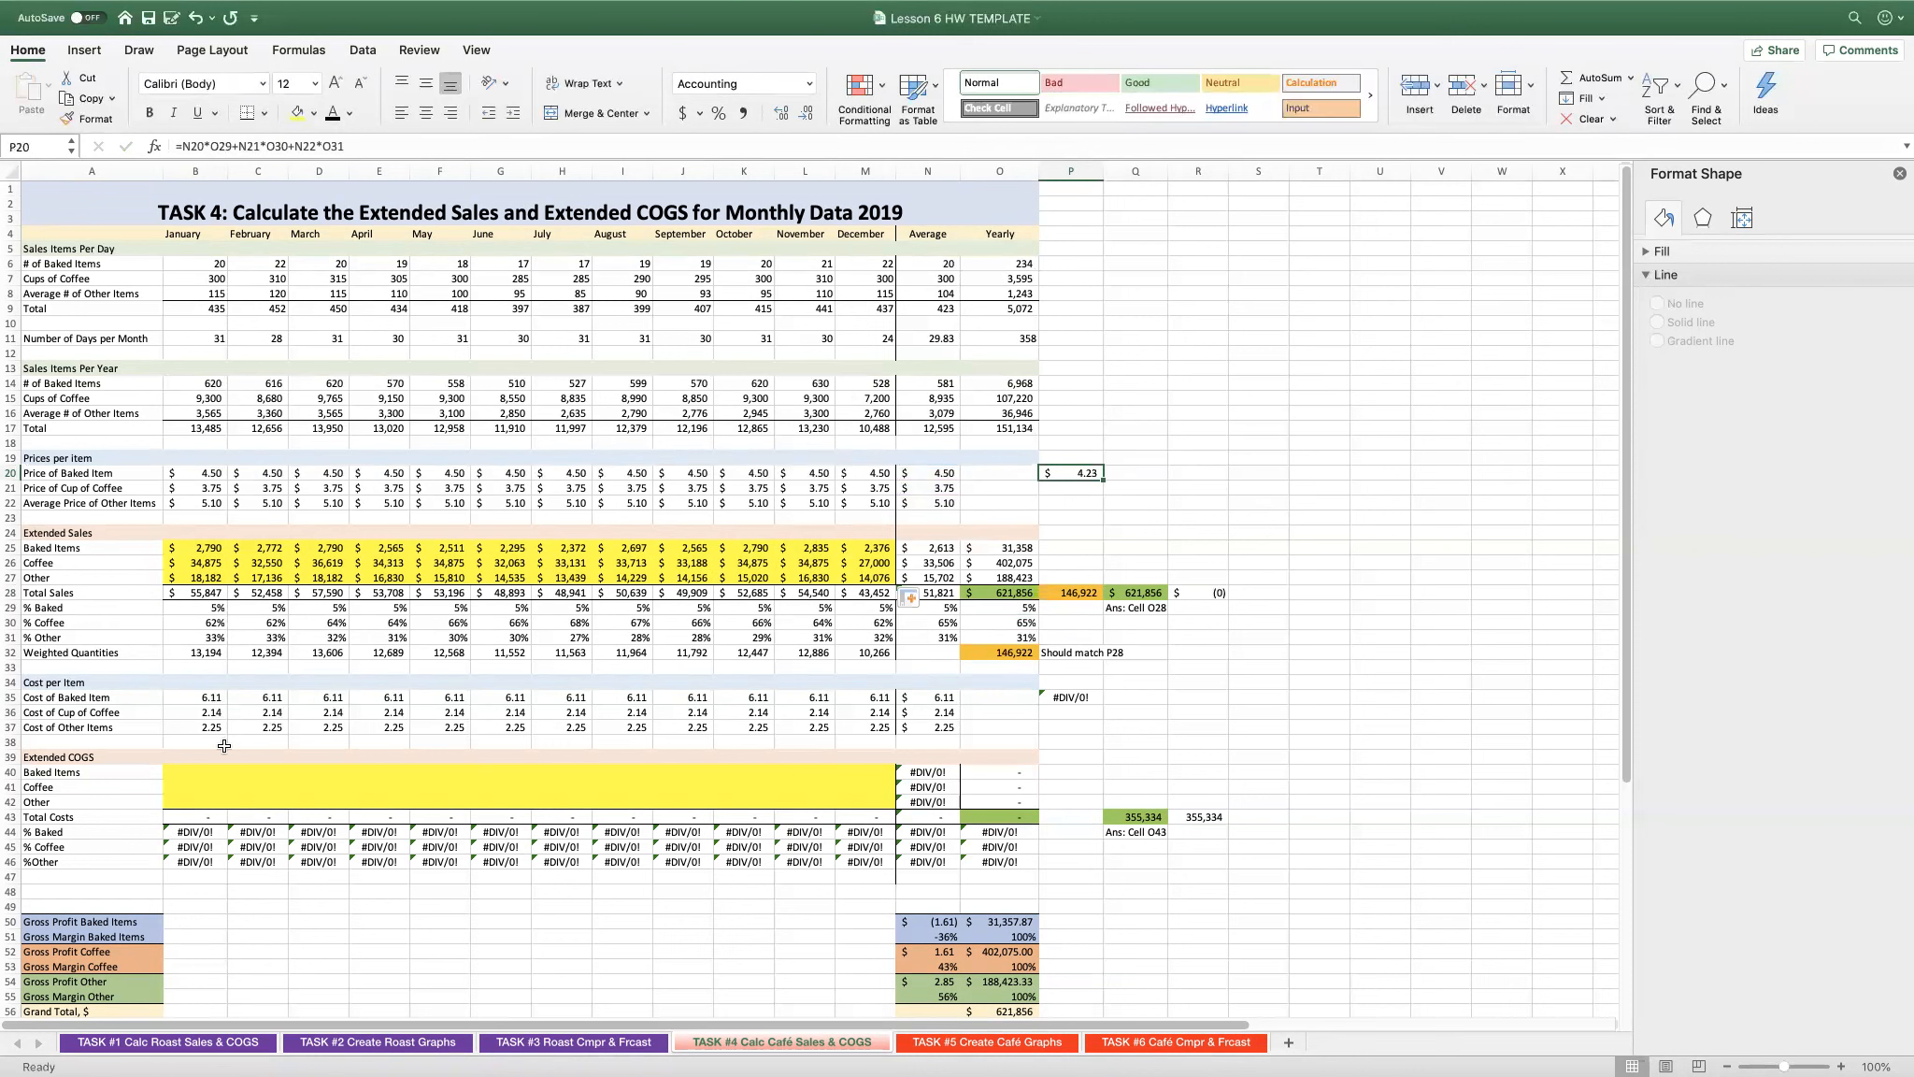
- Inspect the January weighted quantities formula in B32 without changing it
left_click(204, 767)
left_click(202, 654)
double_click(201, 654)
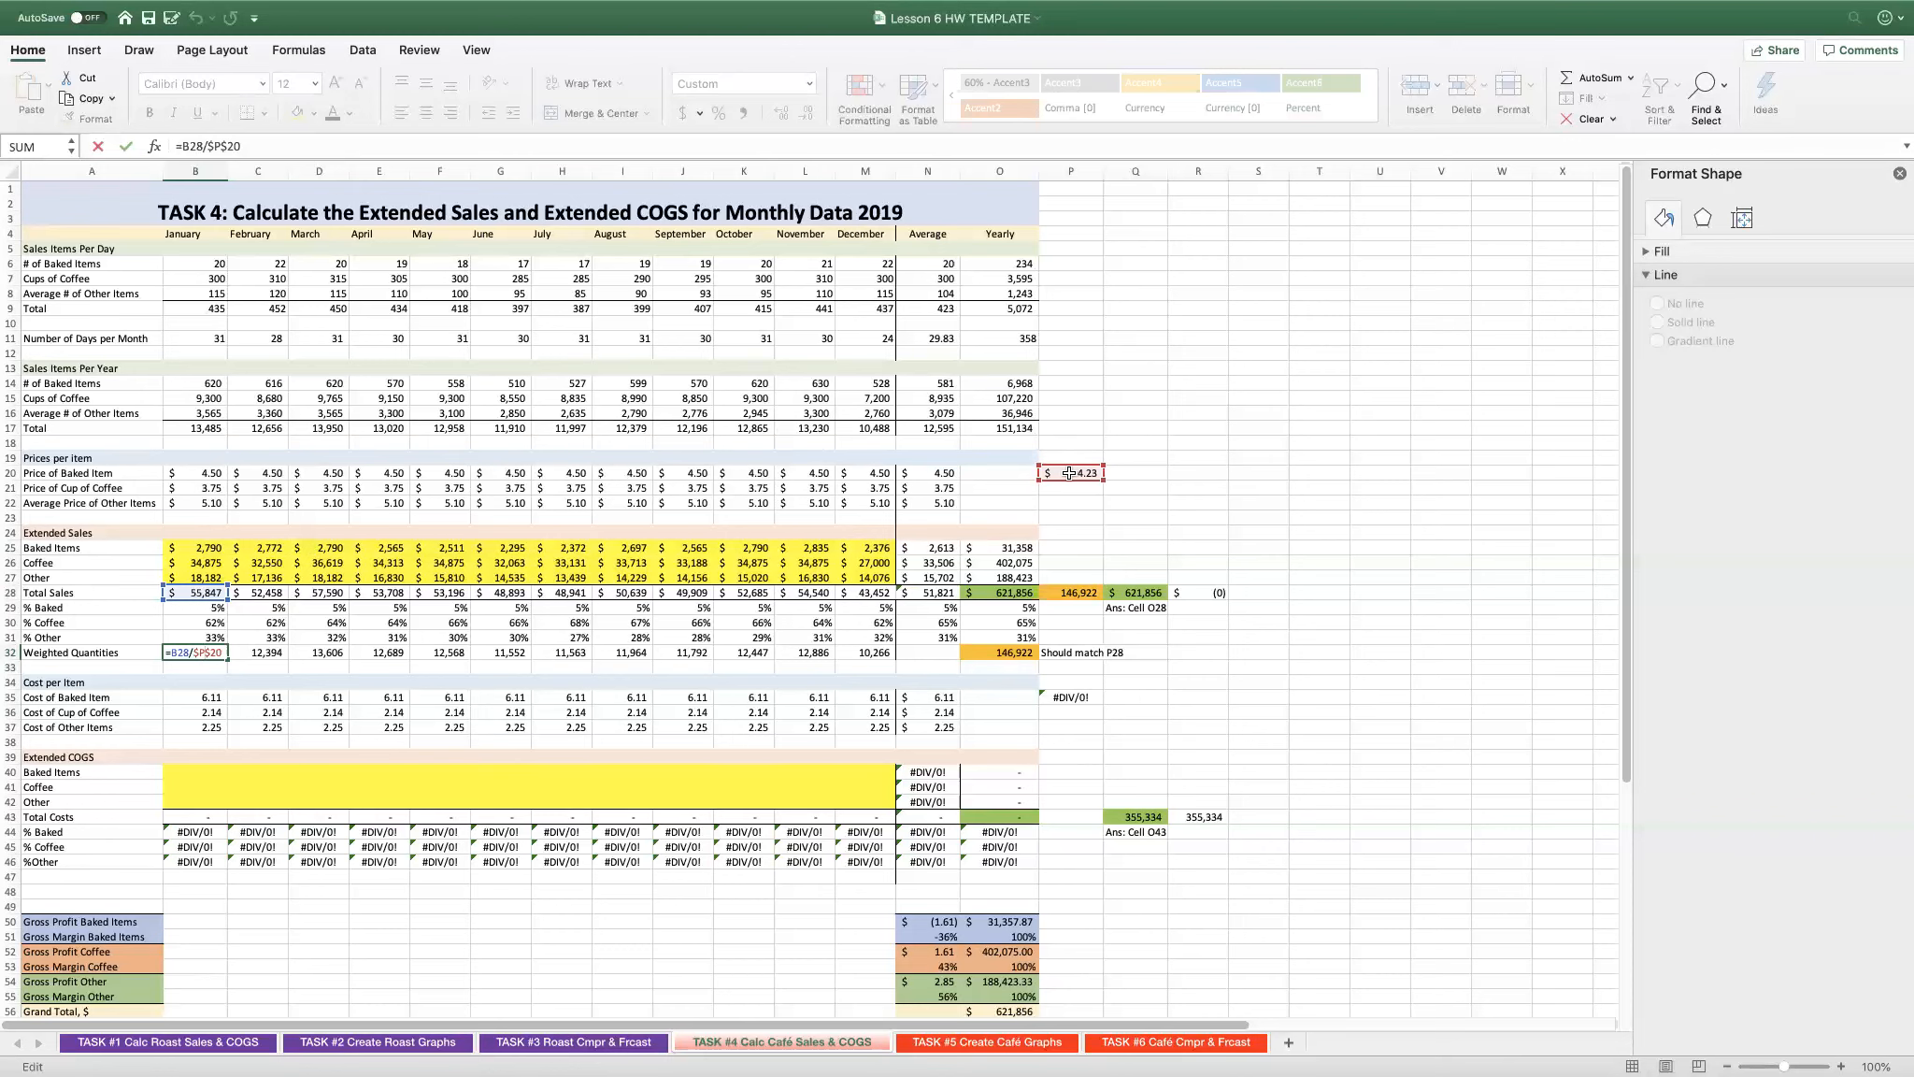
key("Escape")
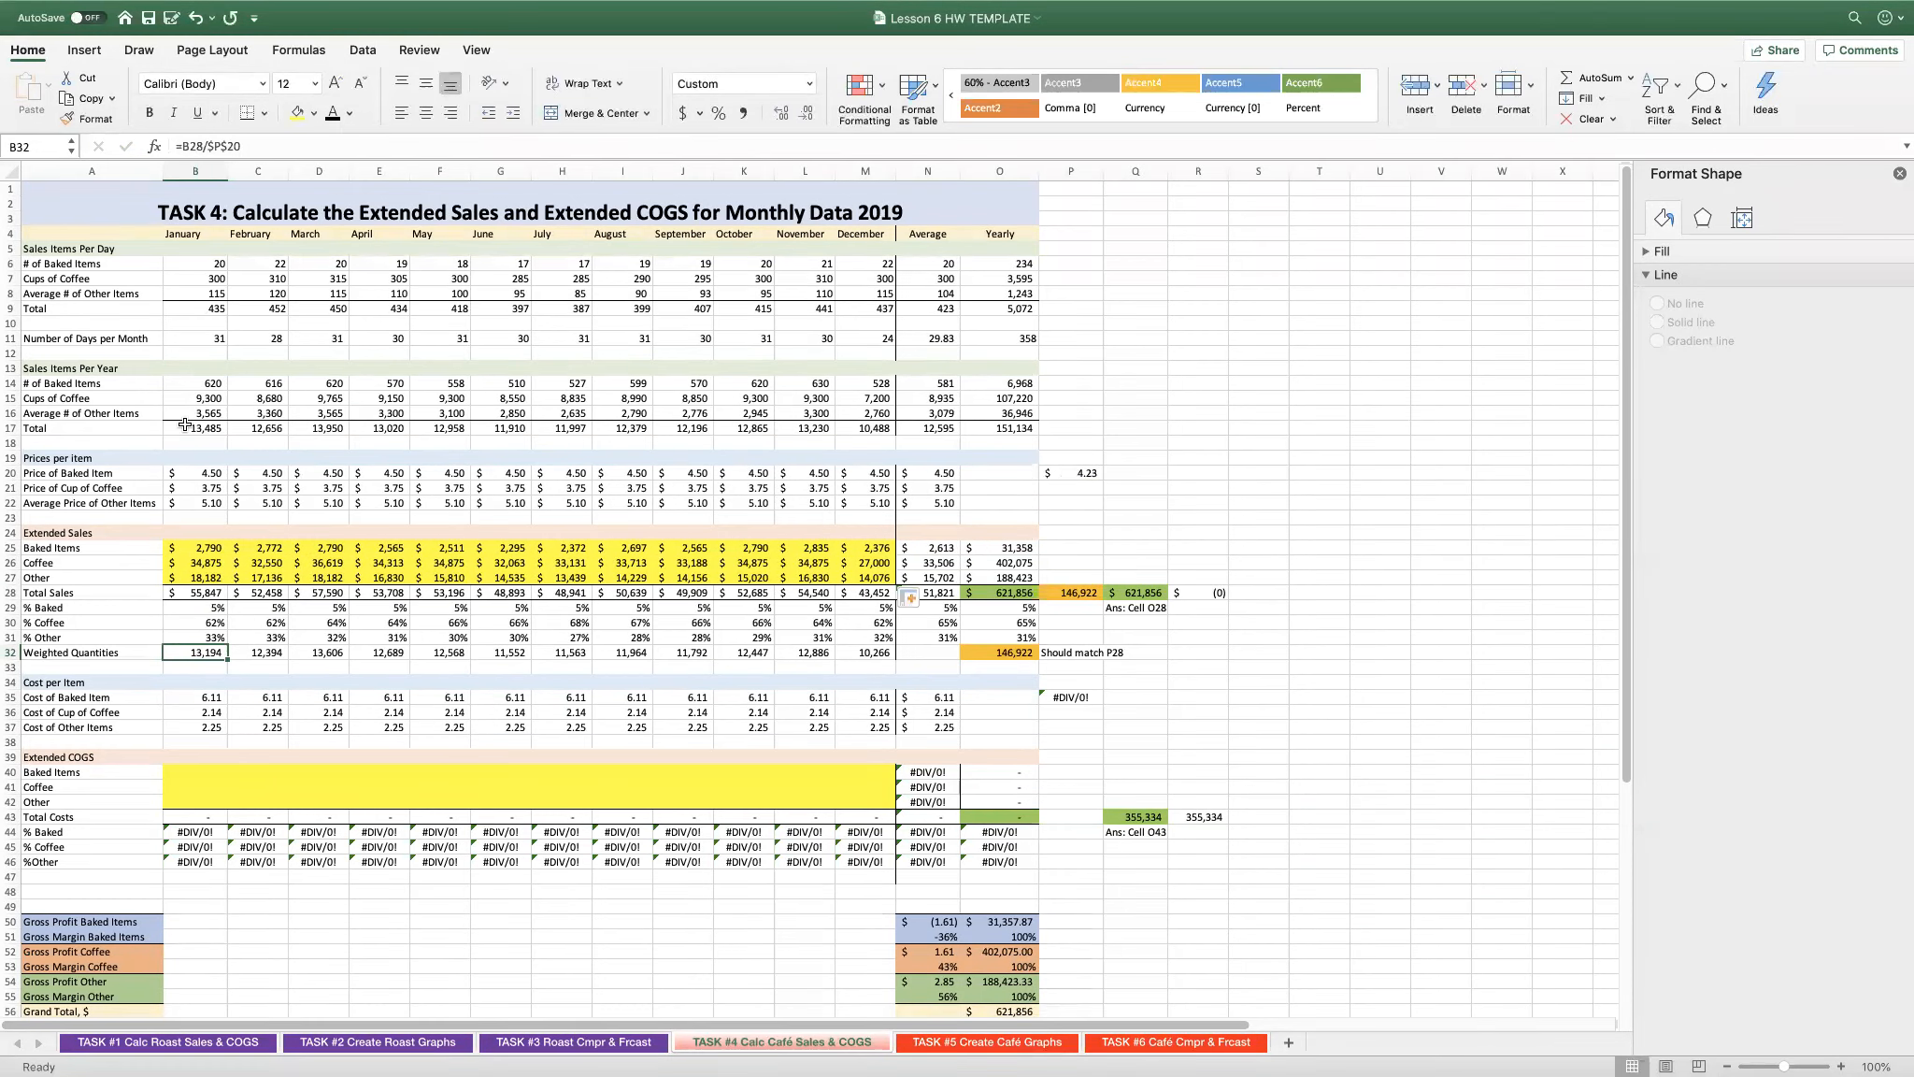
- Review January's café item costs in B35:B37 and the cost per pound of coffee on the TASK #1 sheet
left_click(189, 697)
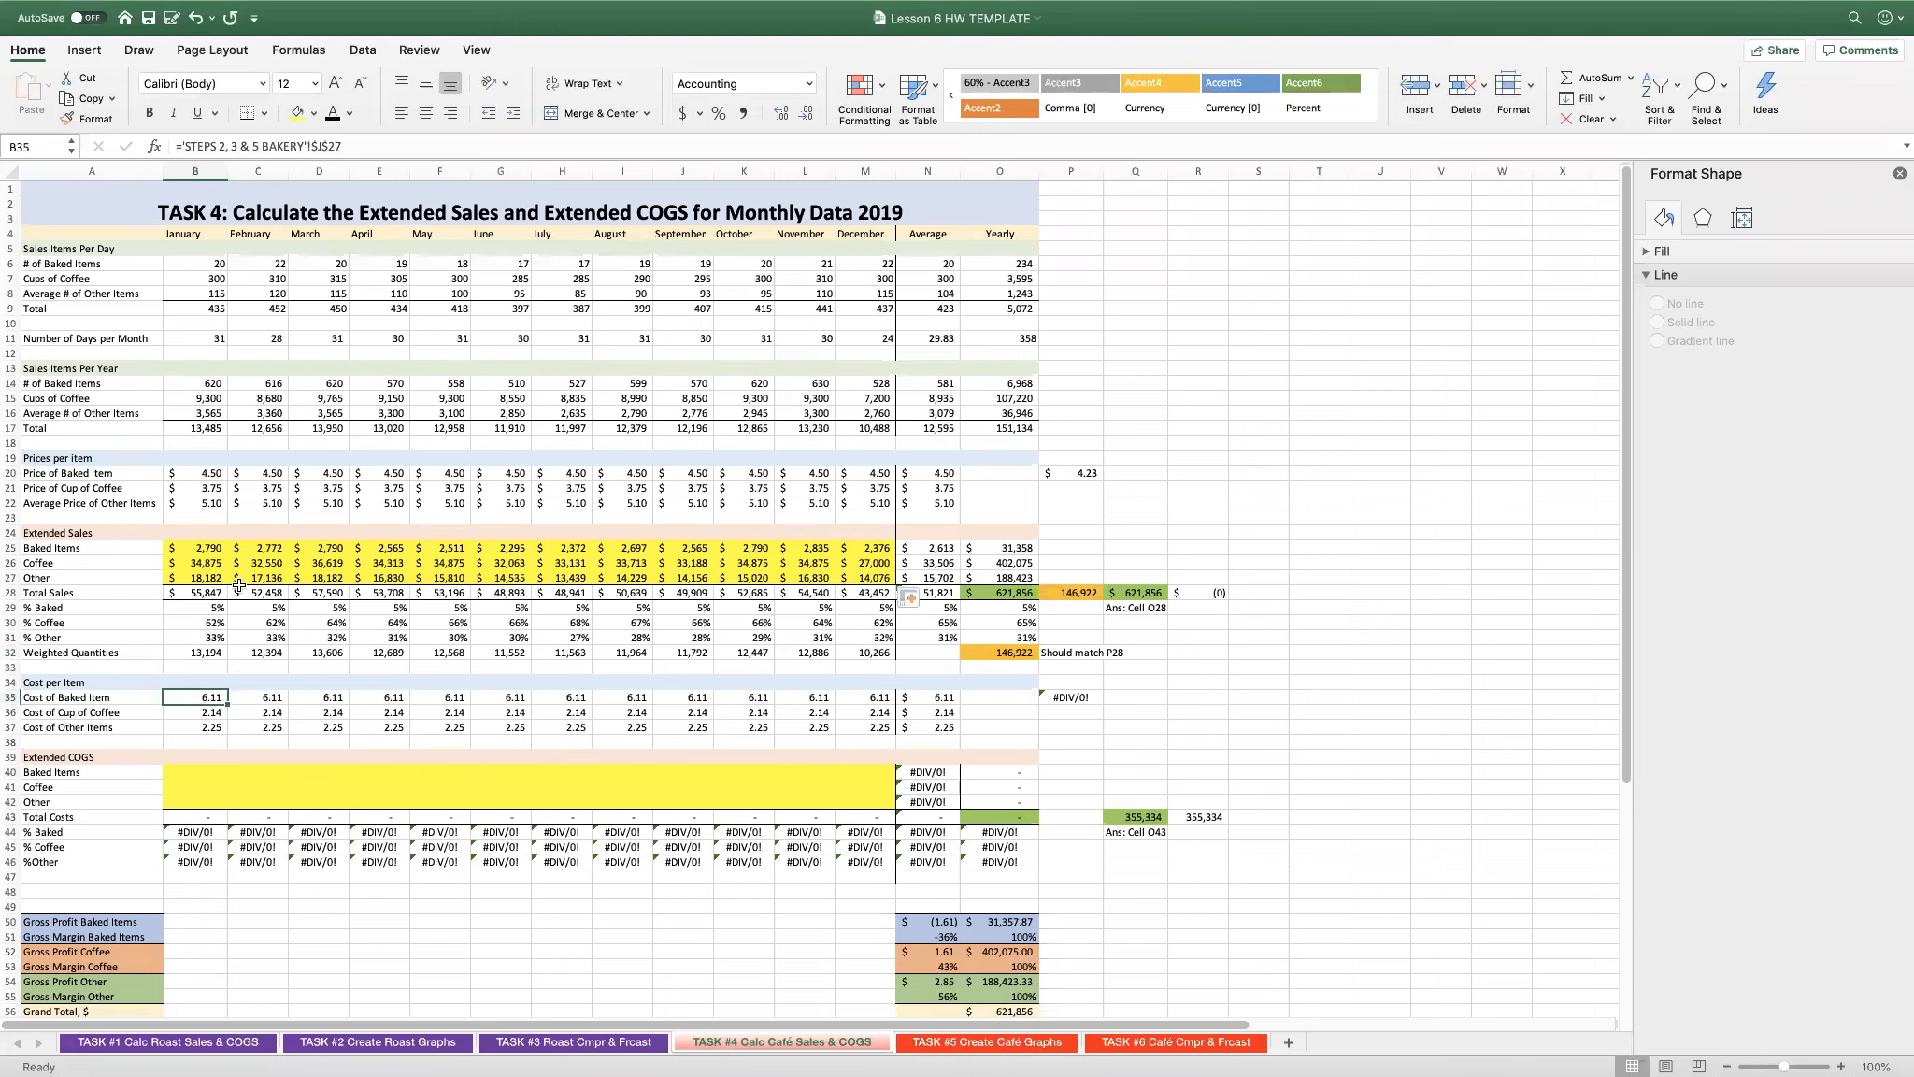
left_click(213, 716)
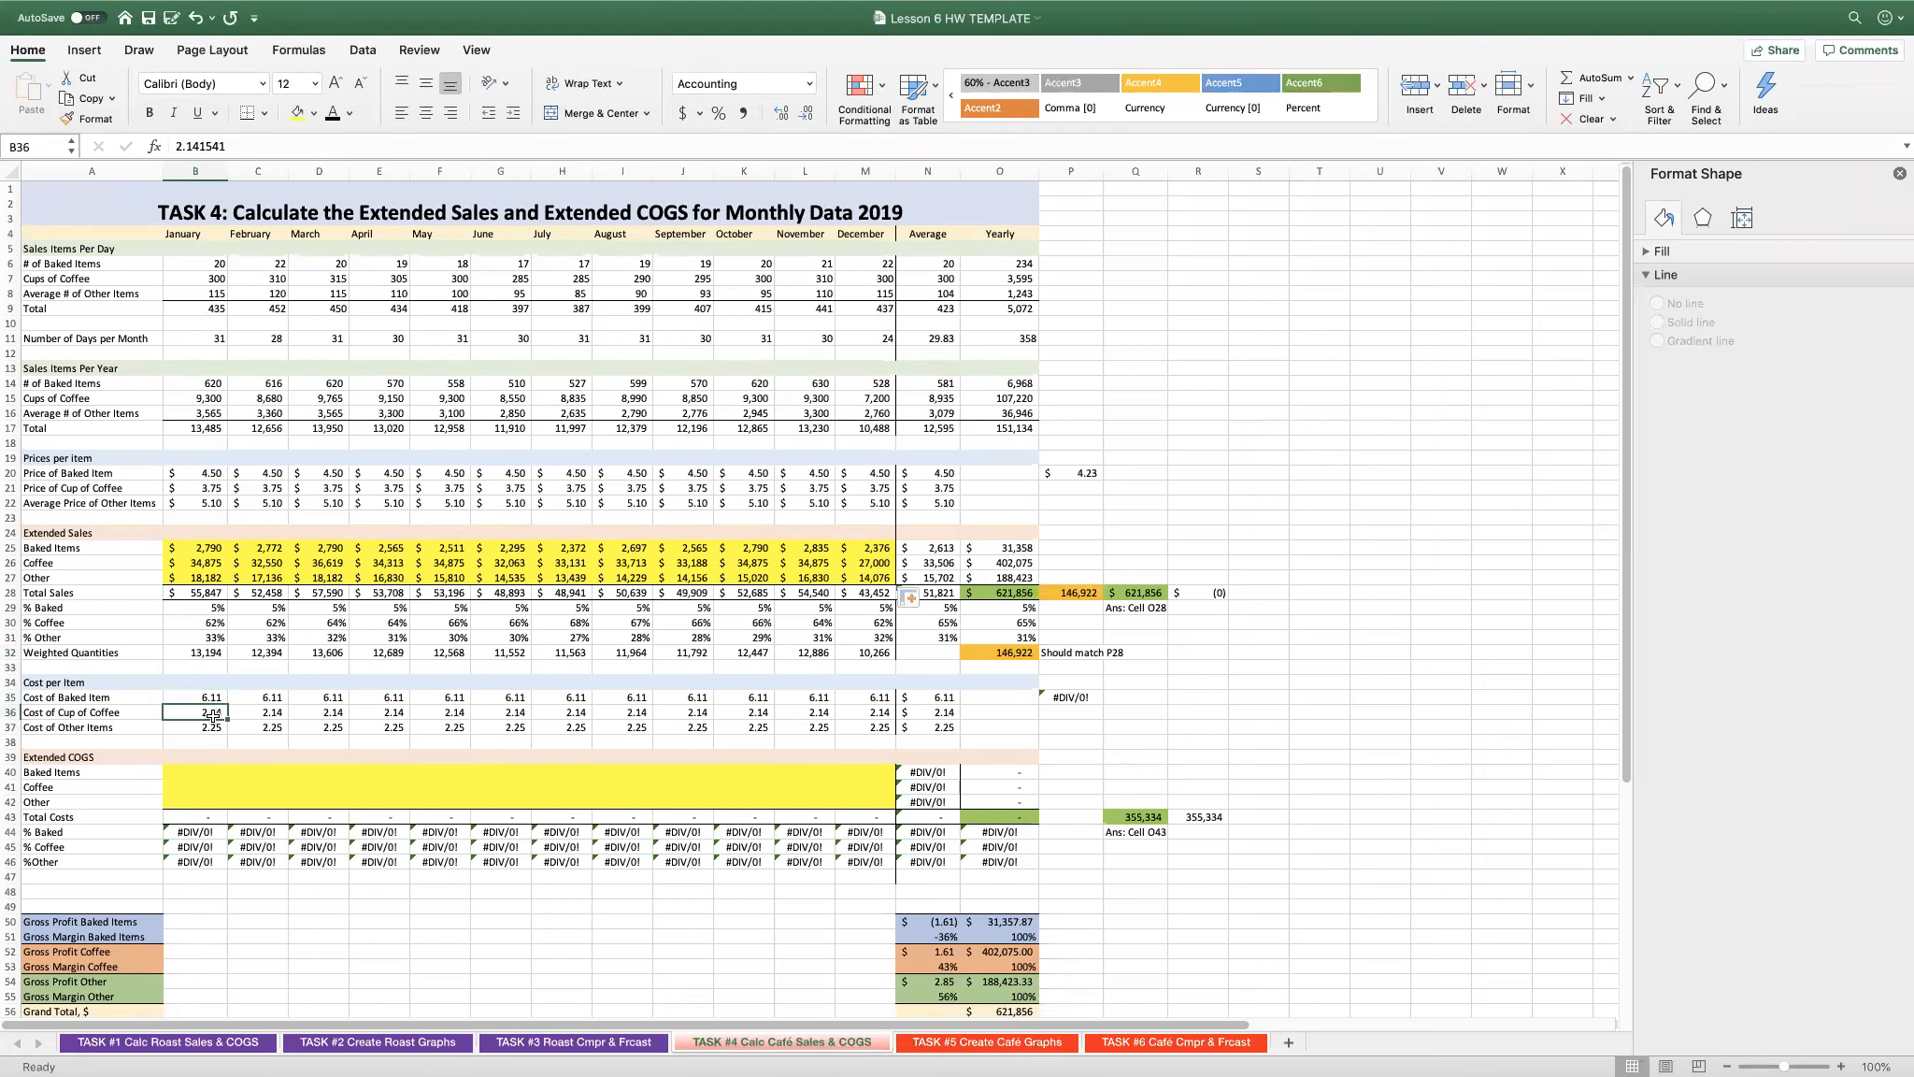
left_click(212, 726)
left_click(358, 1044)
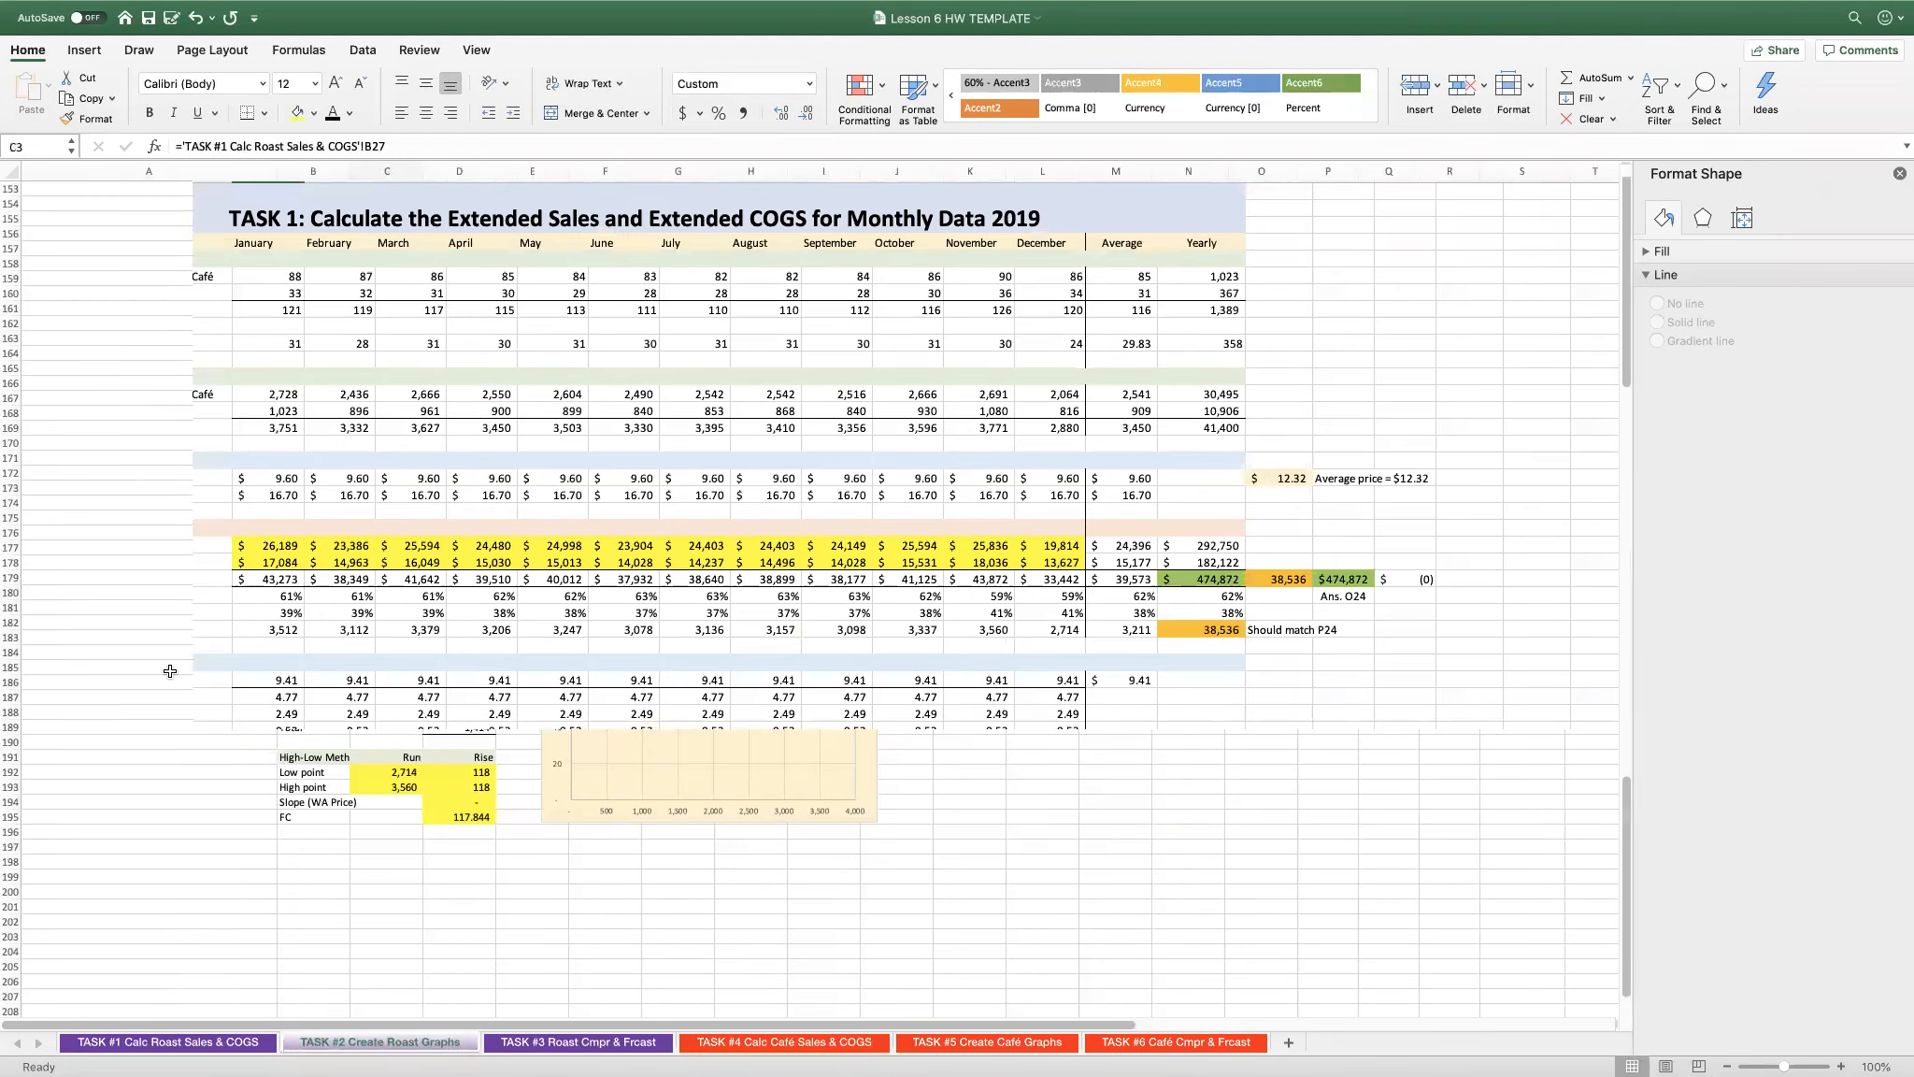
left_click(270, 681)
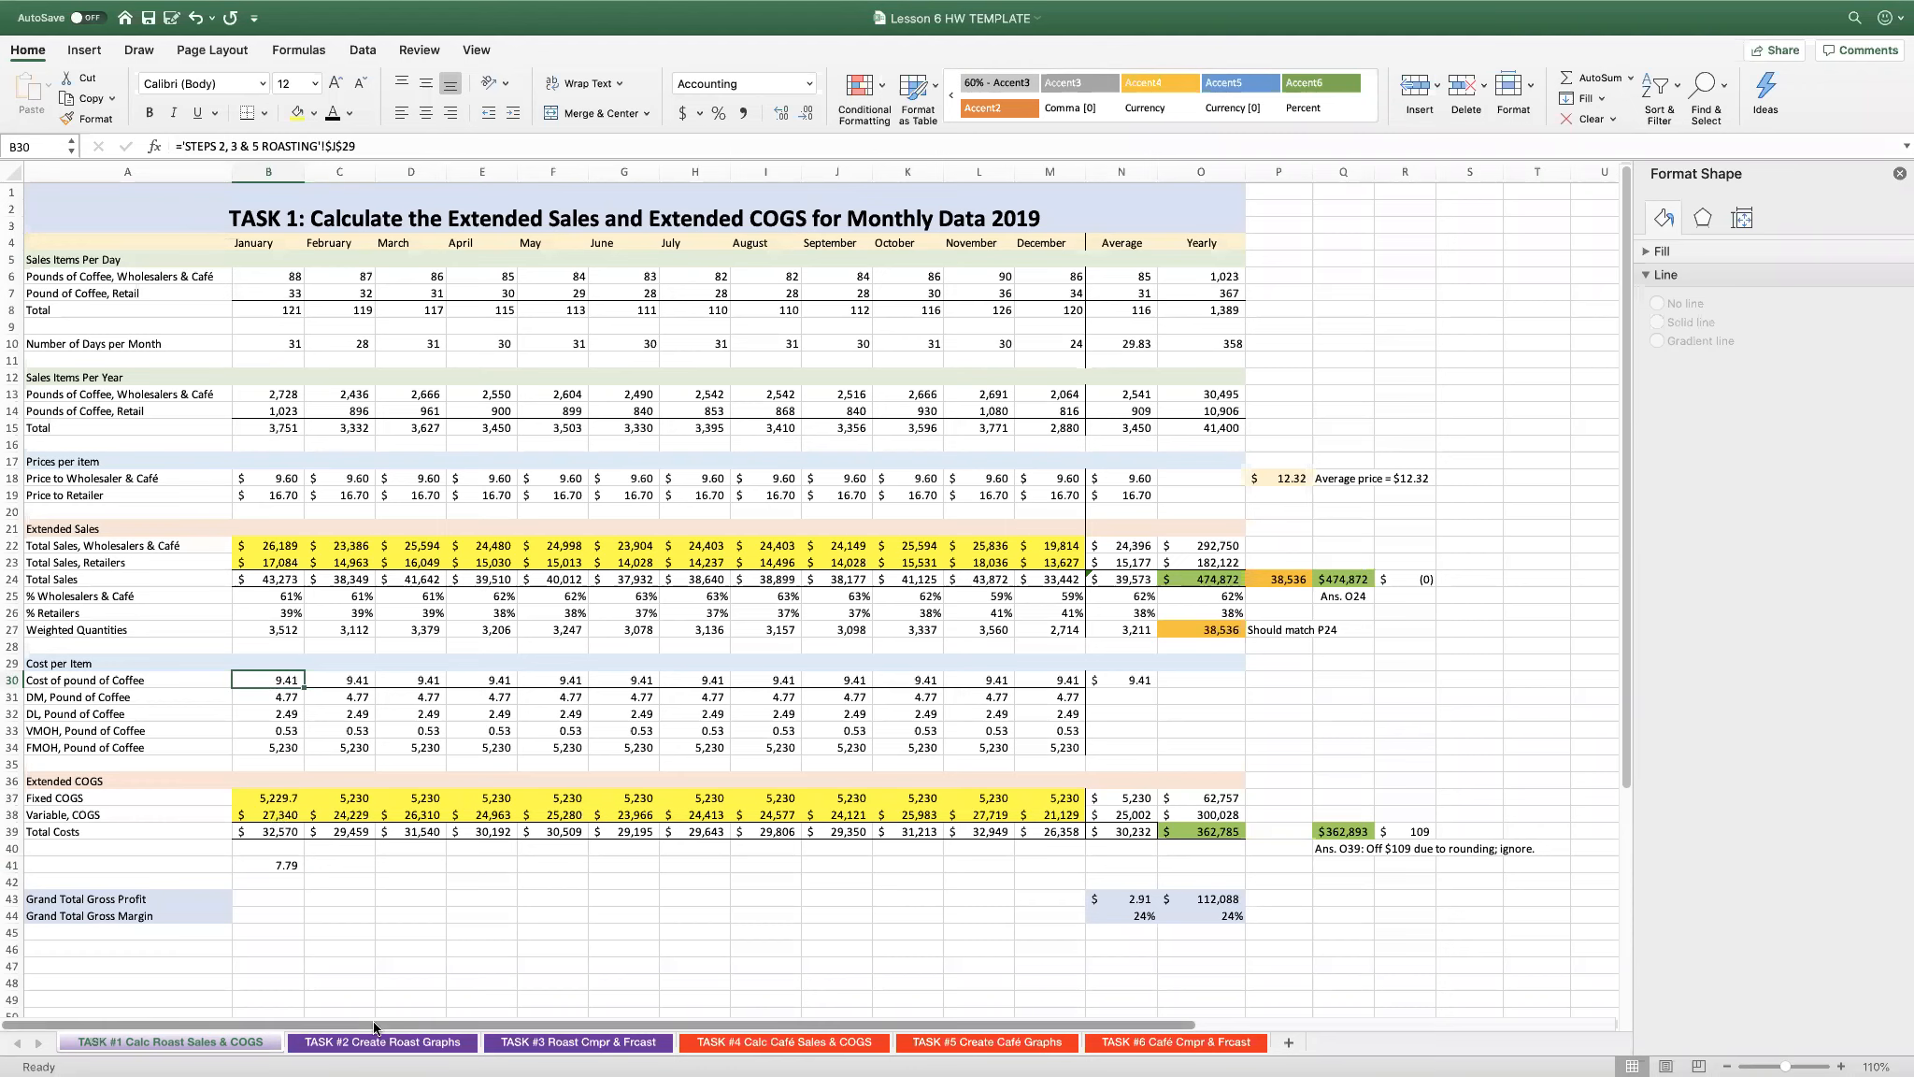
left_click(841, 1043)
- Calculate extended COGS with =B14*B35 in B40 and fill the formula through M42 for all items and months
left_click(208, 759)
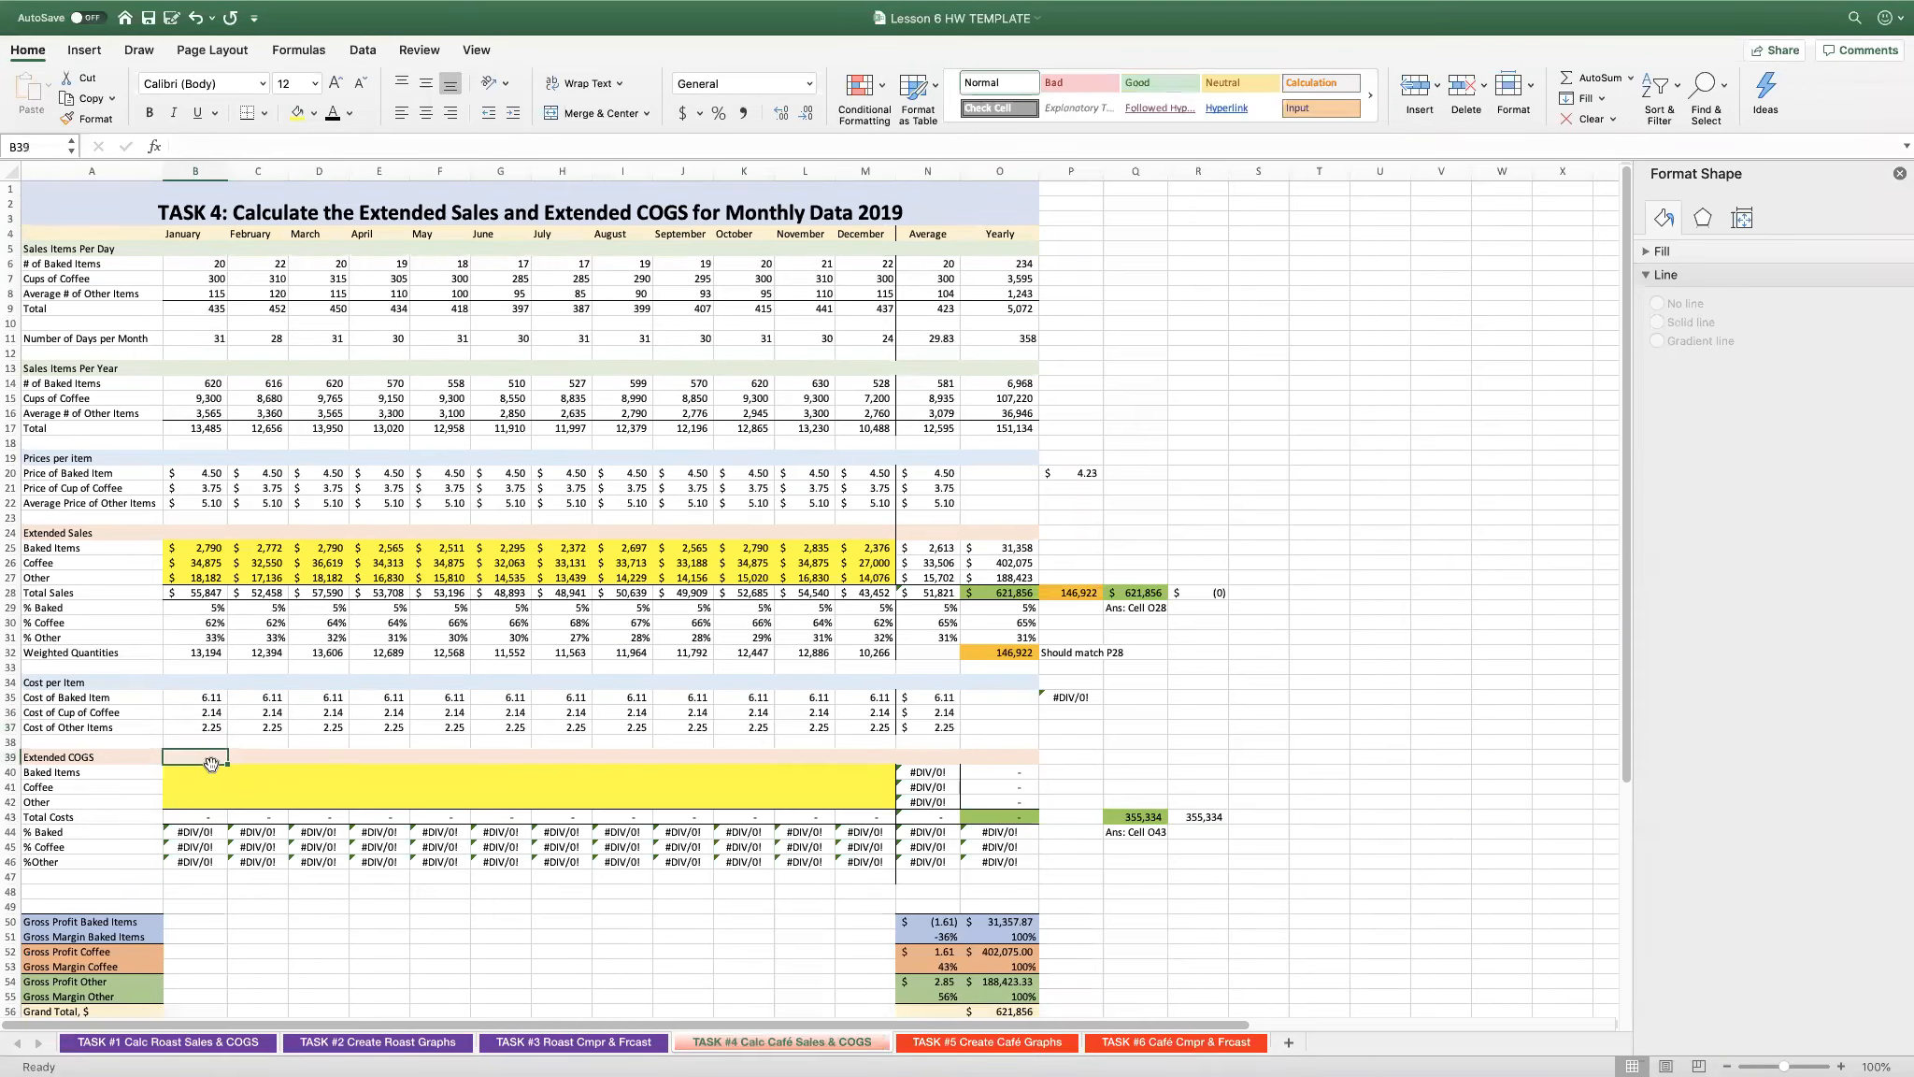
left_click(199, 774)
type("=")
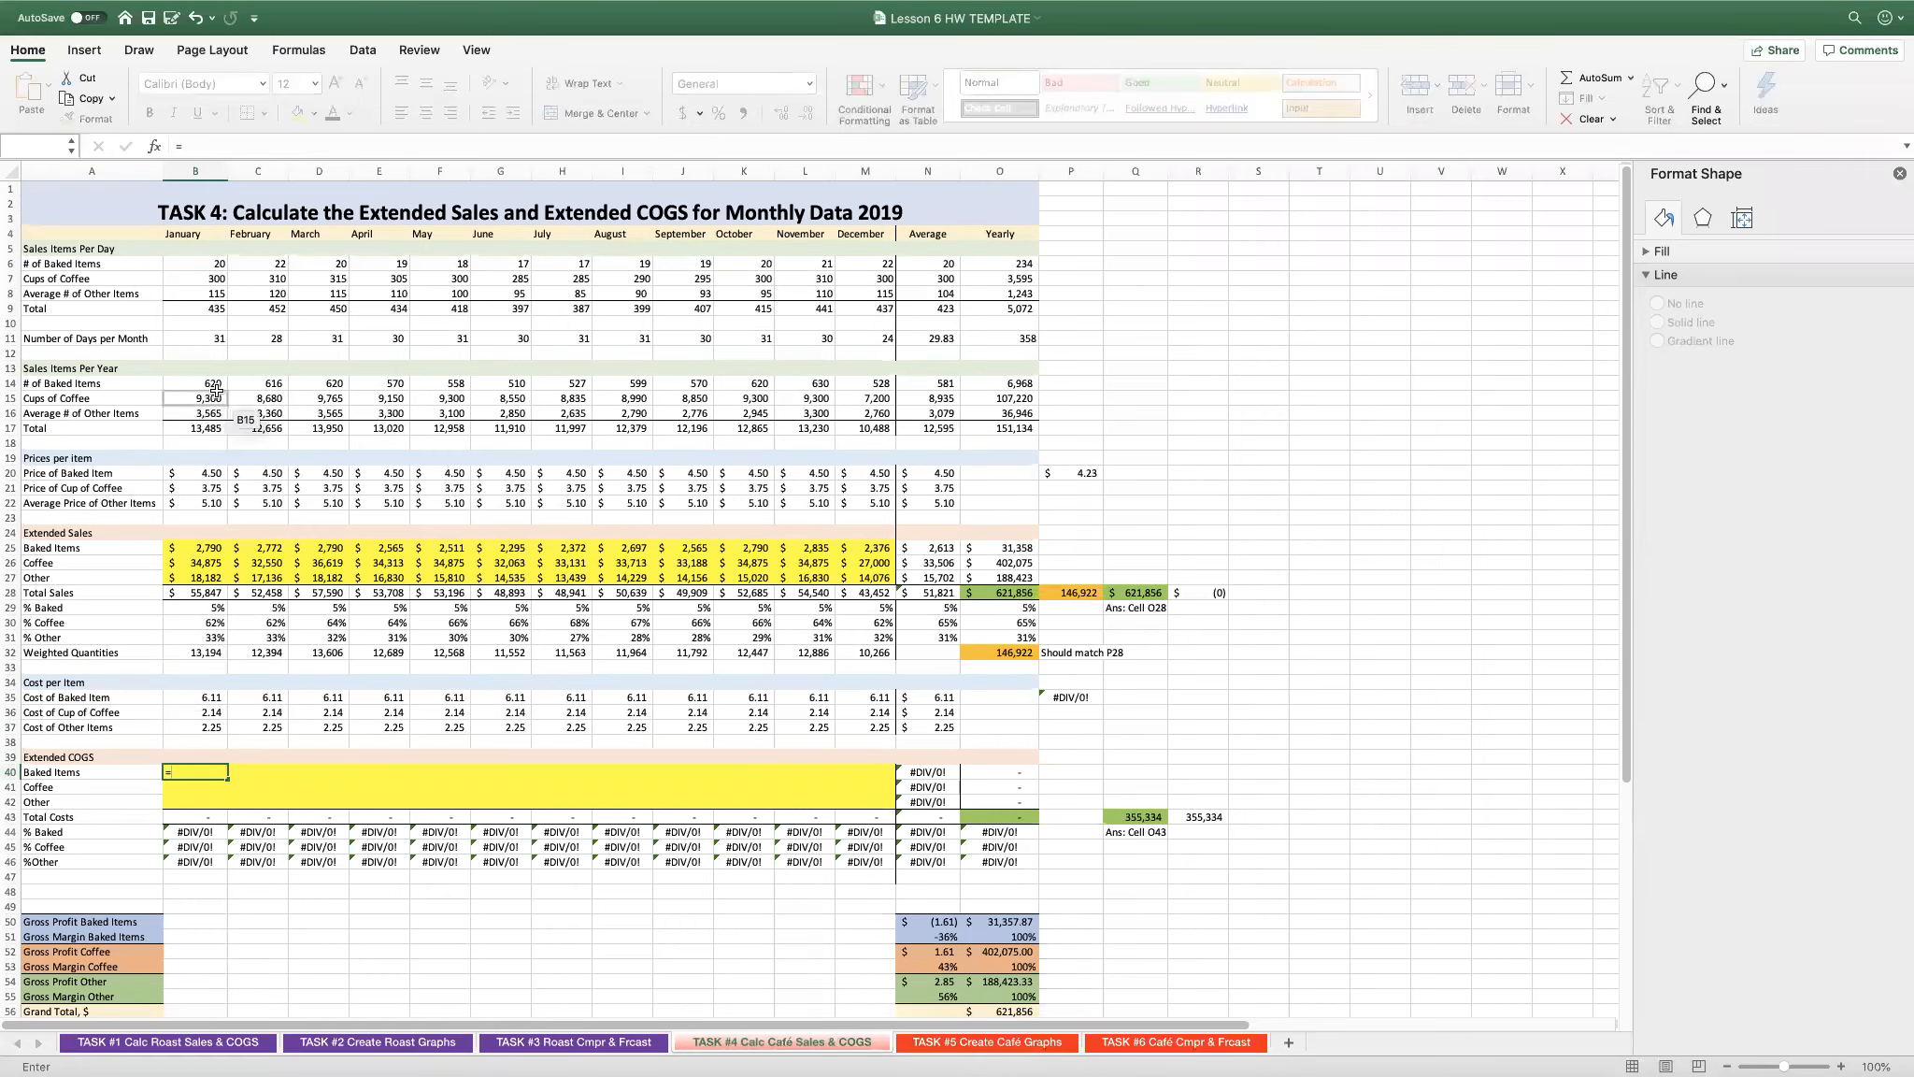
left_click(202, 379)
type("&")
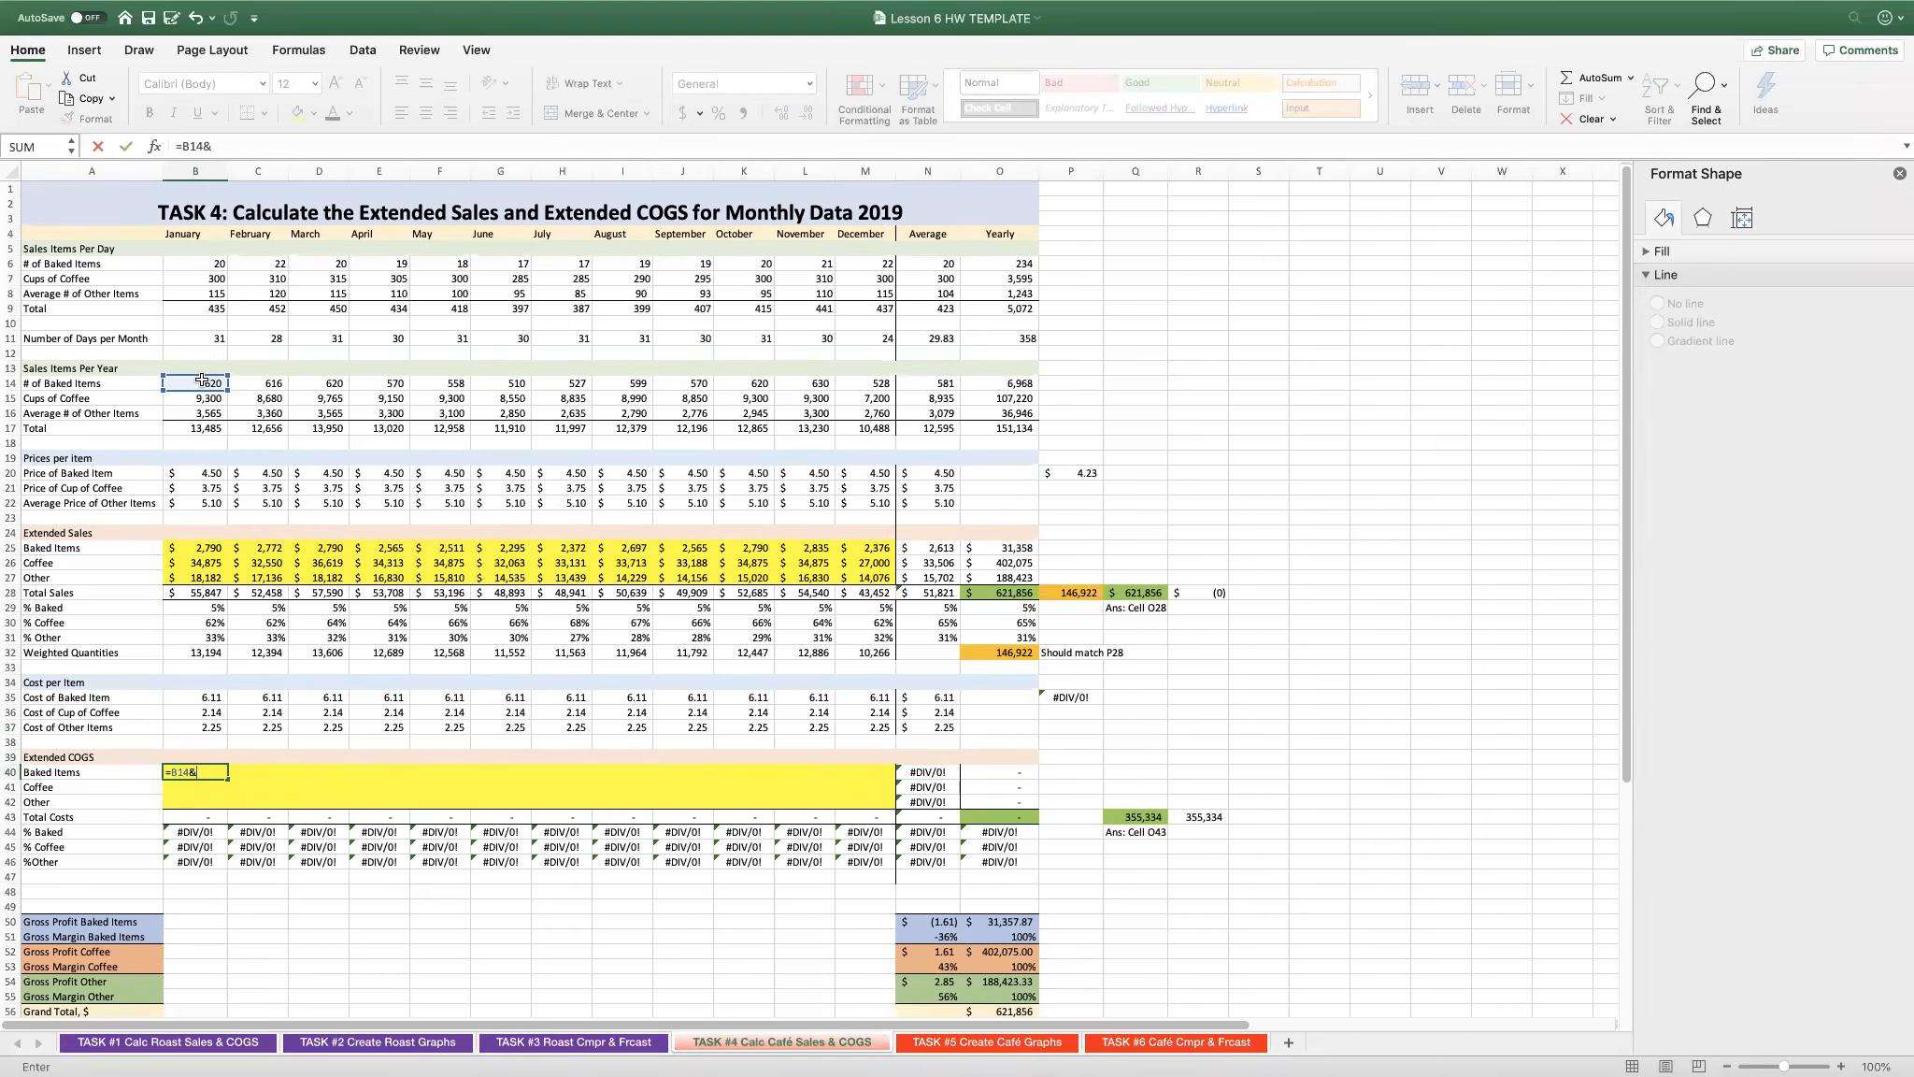
type("&")
scroll(178, 542, "right", 2)
left_click(160, 693)
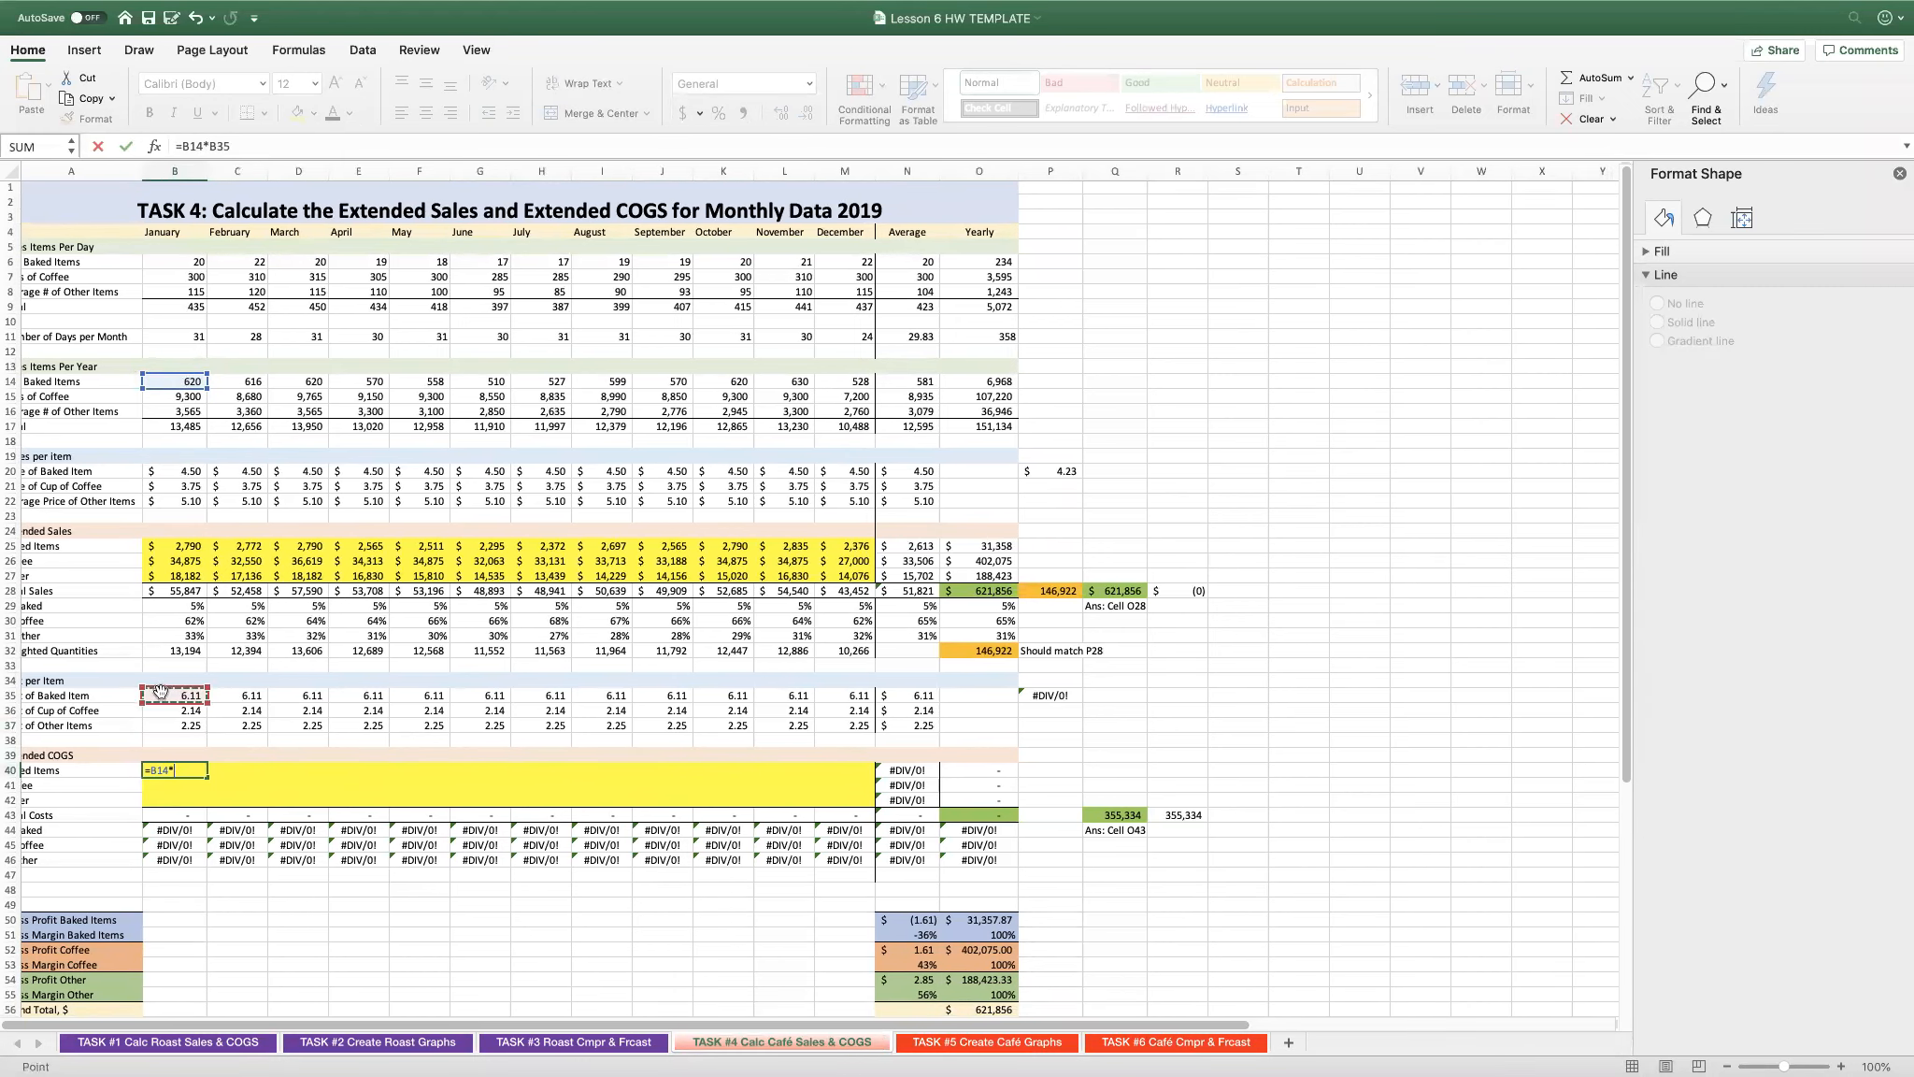
key("Return")
key("Up")
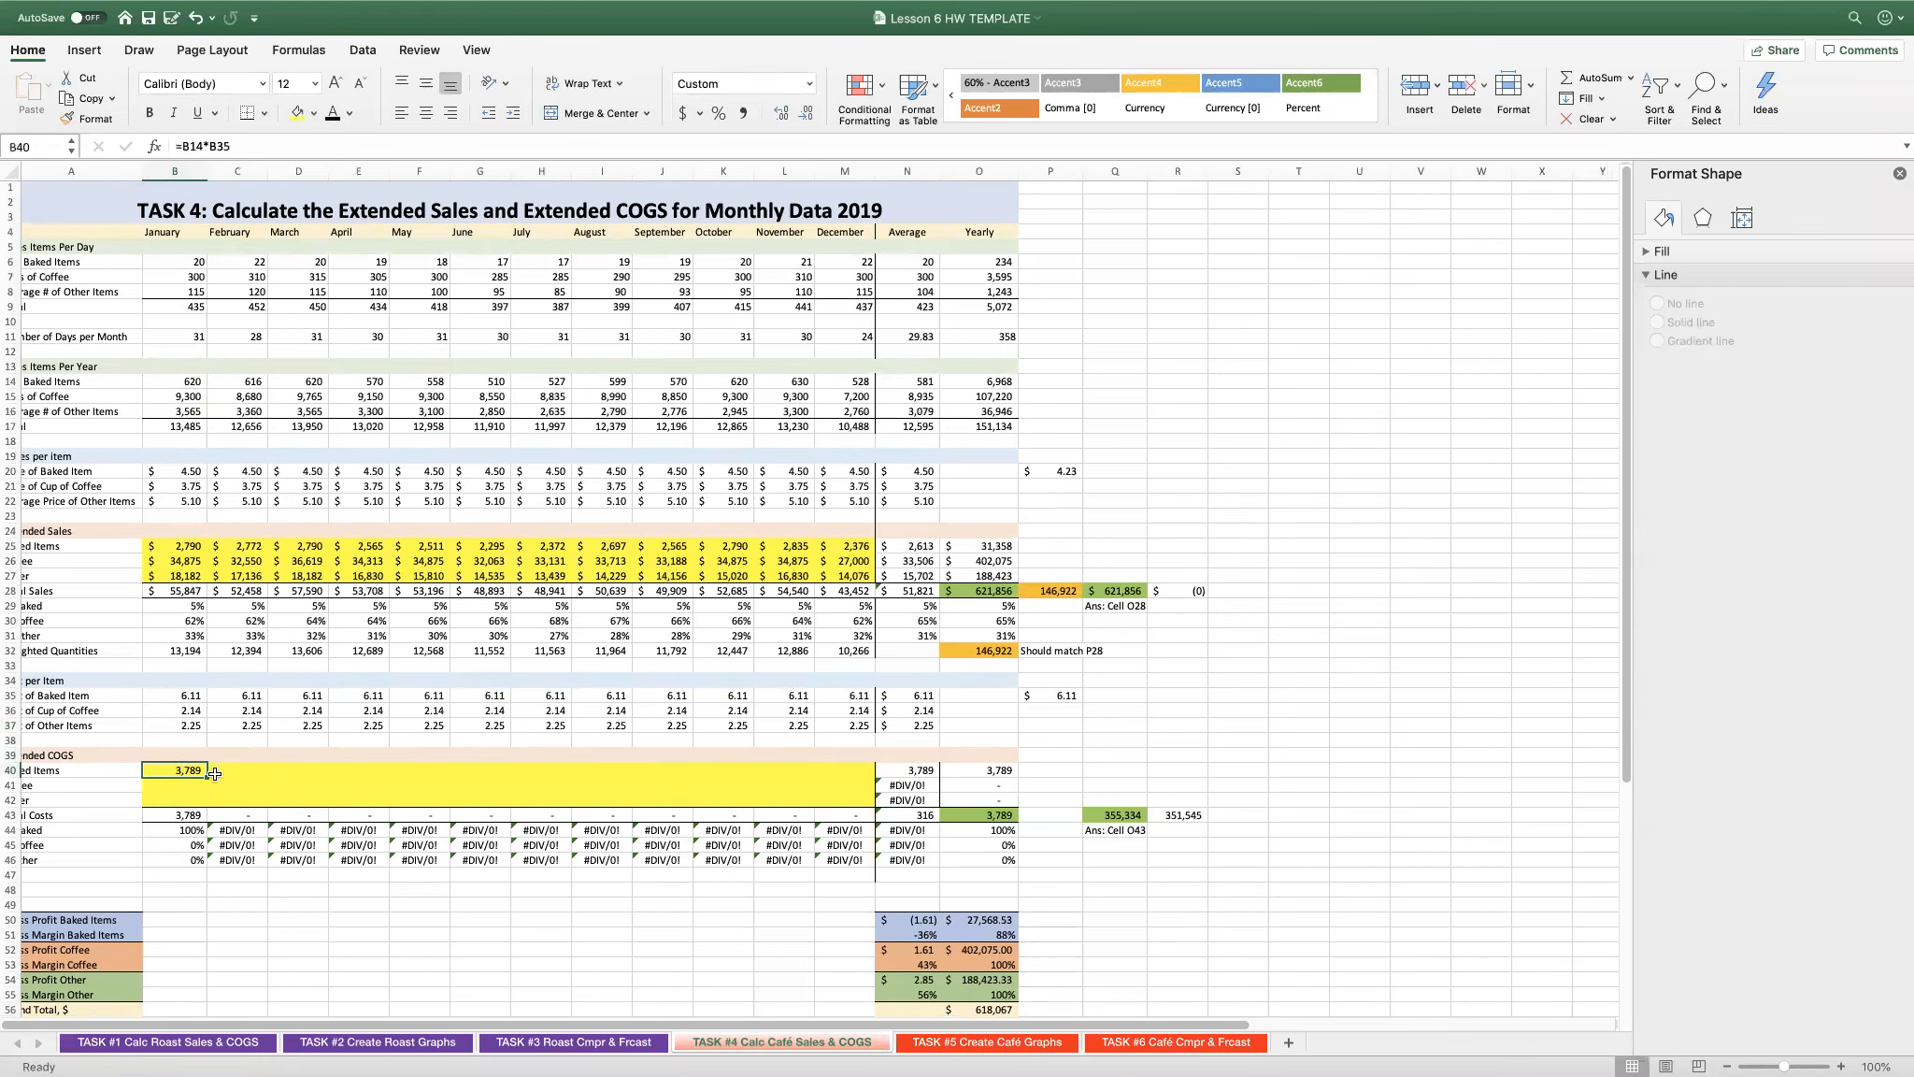
left_click_drag(207, 777, 872, 802)
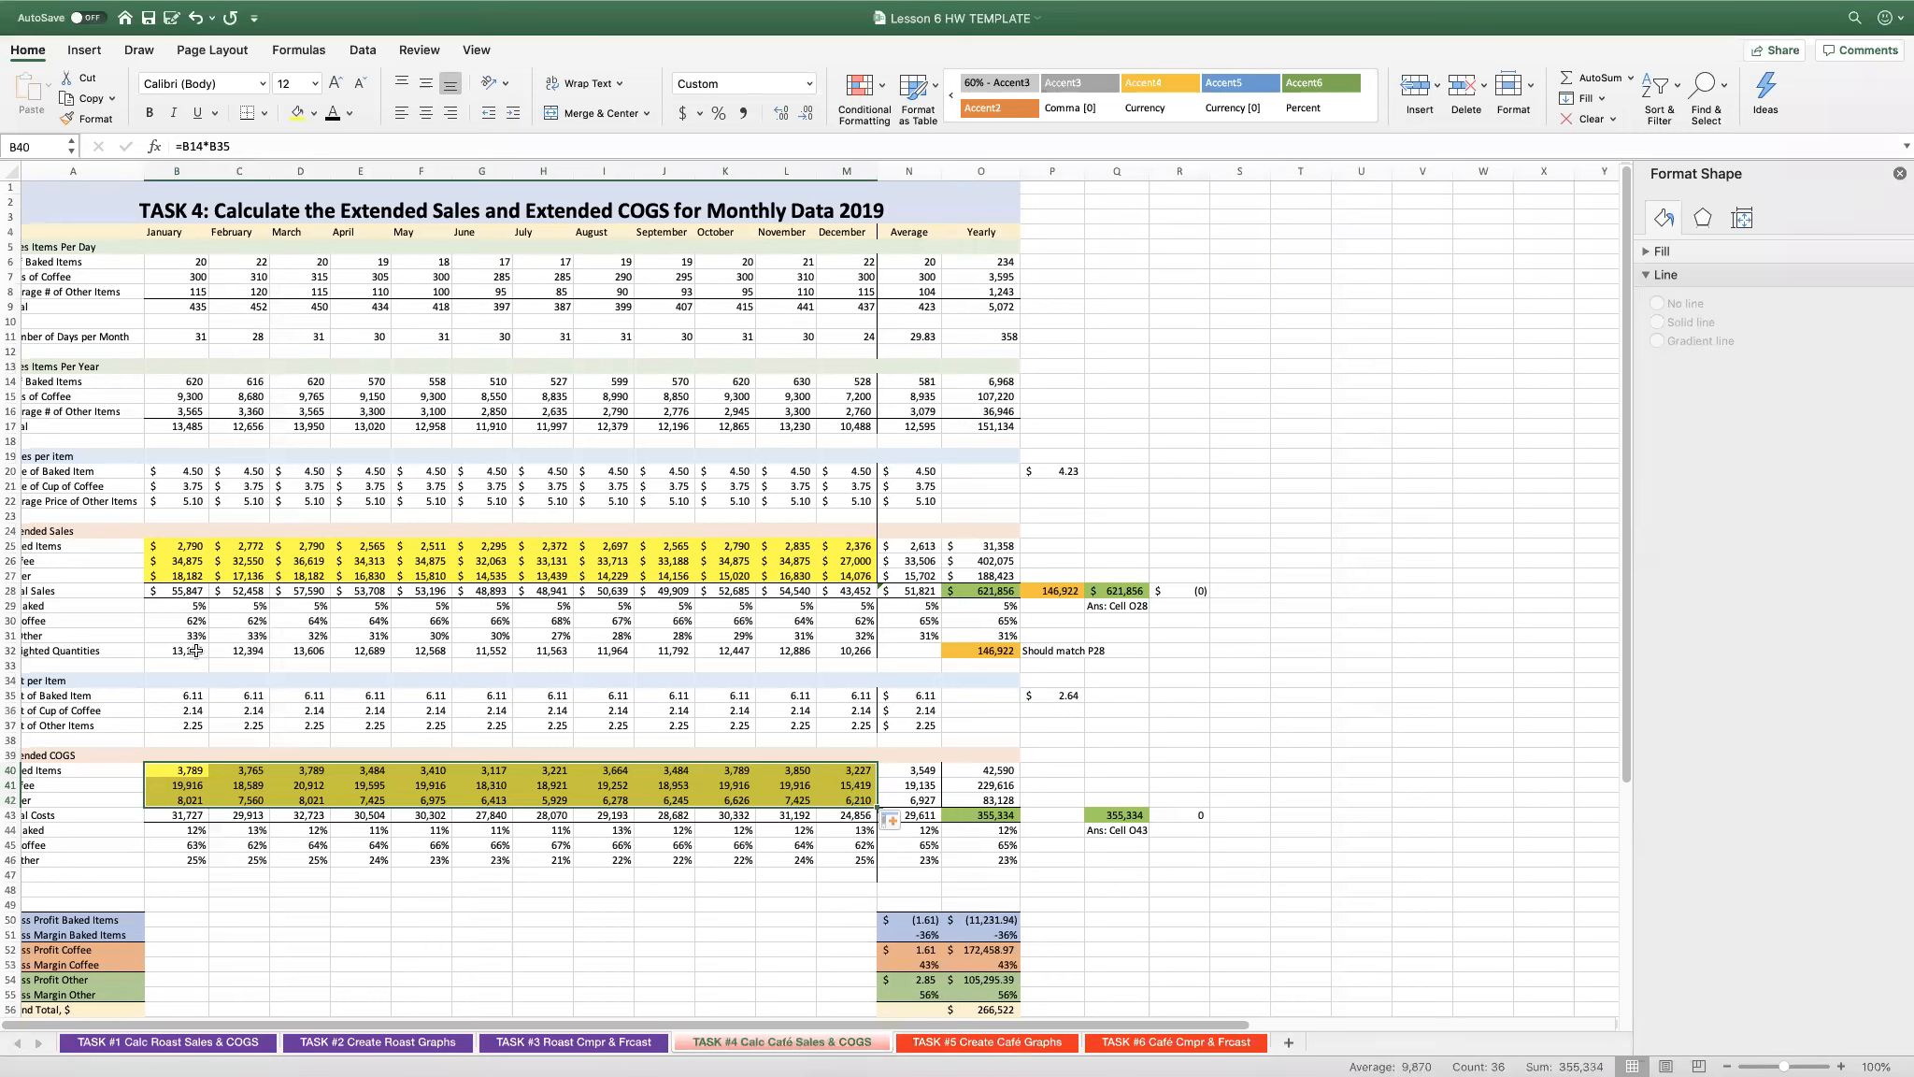
- Review January's unit costs in B35:B37 and compare yearly total costs in O43 with the answer in Q43
left_click(202, 695)
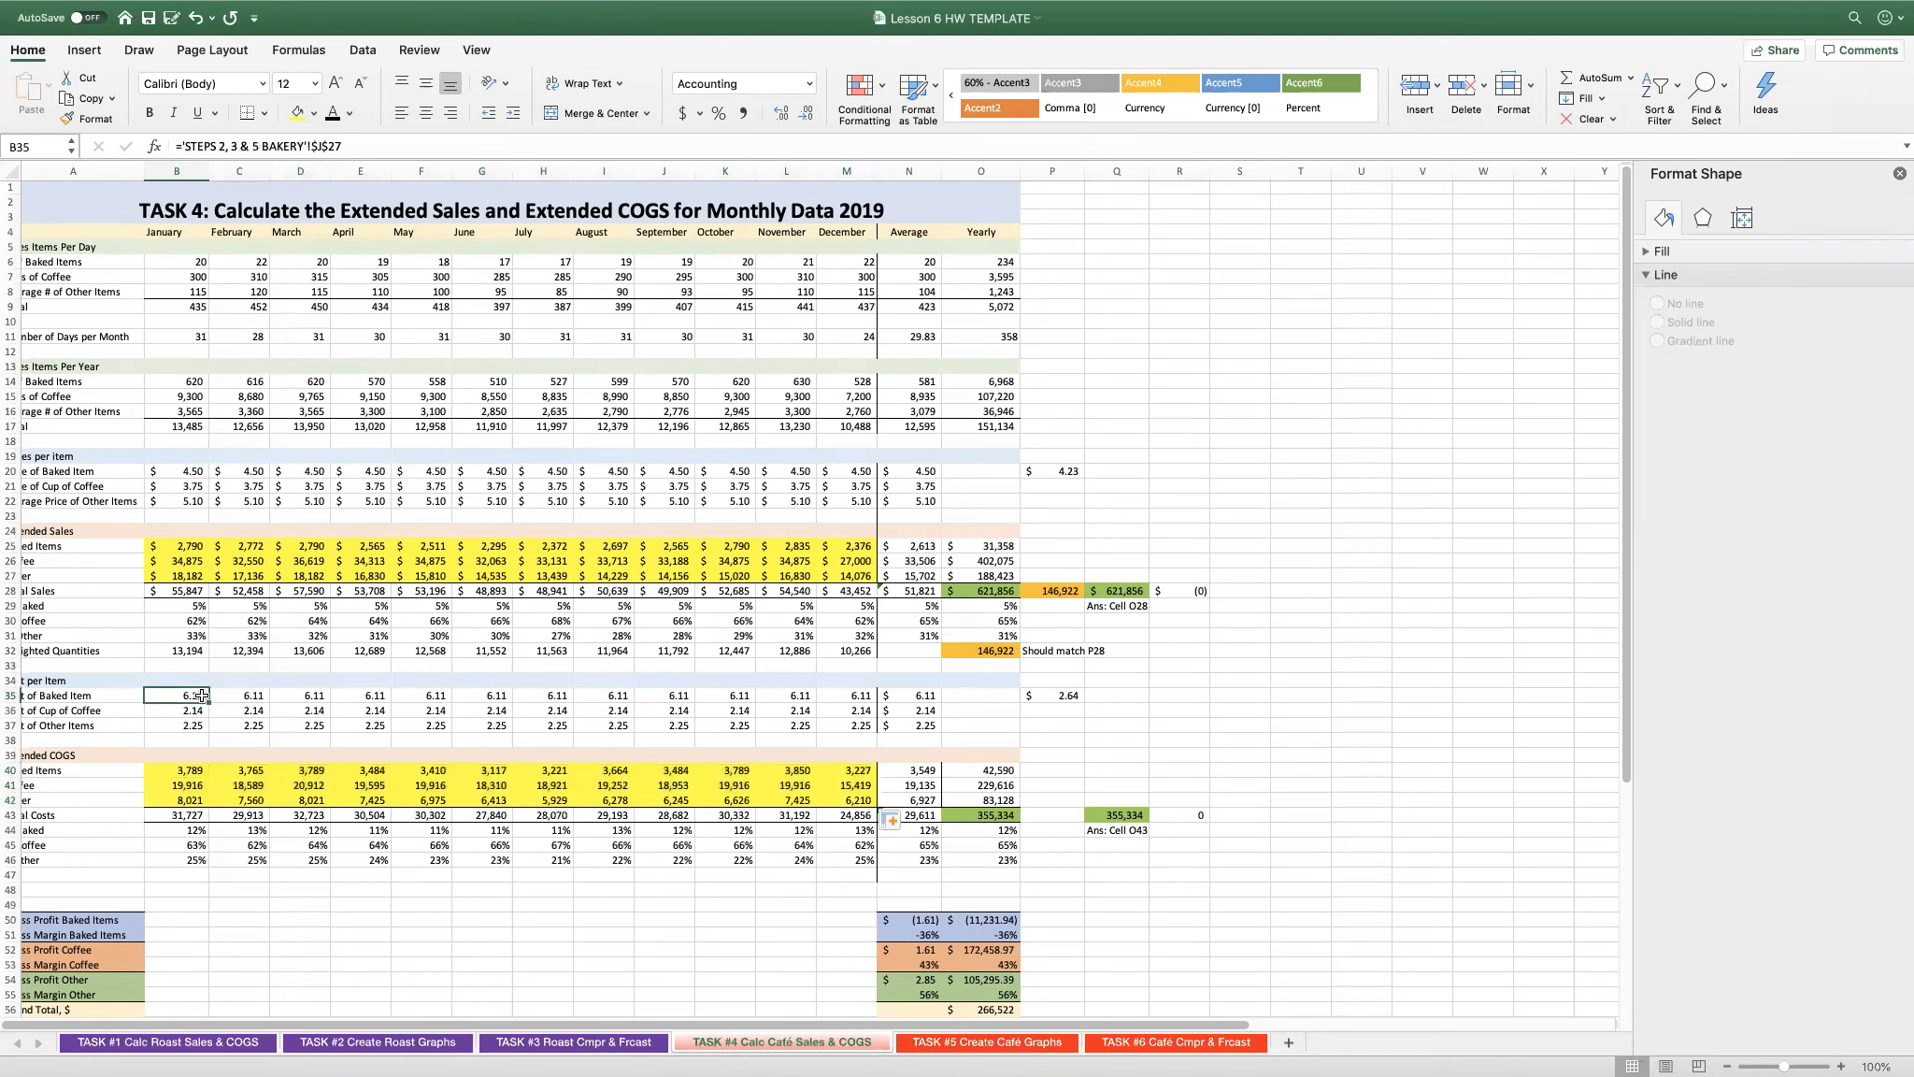
left_click(195, 712)
left_click(192, 726)
left_click(194, 711)
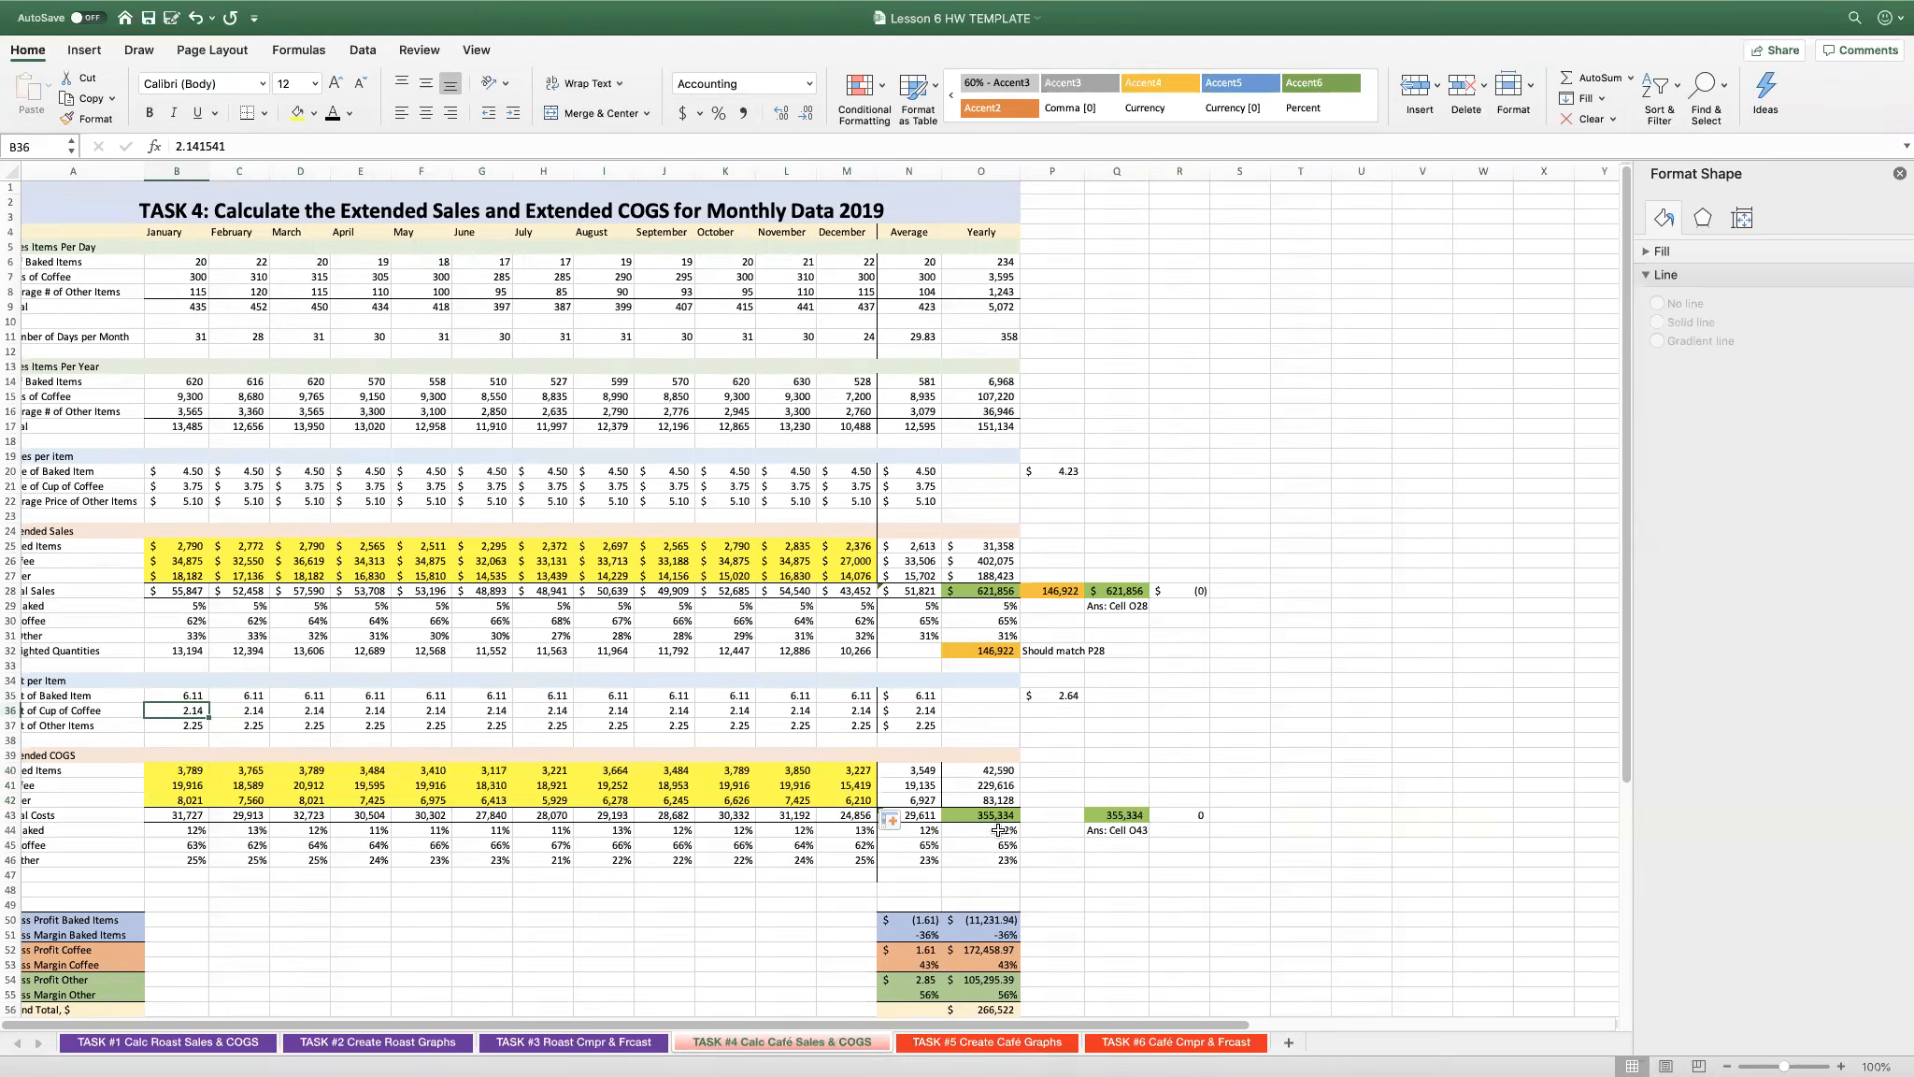
left_click(993, 819)
left_click(1112, 815)
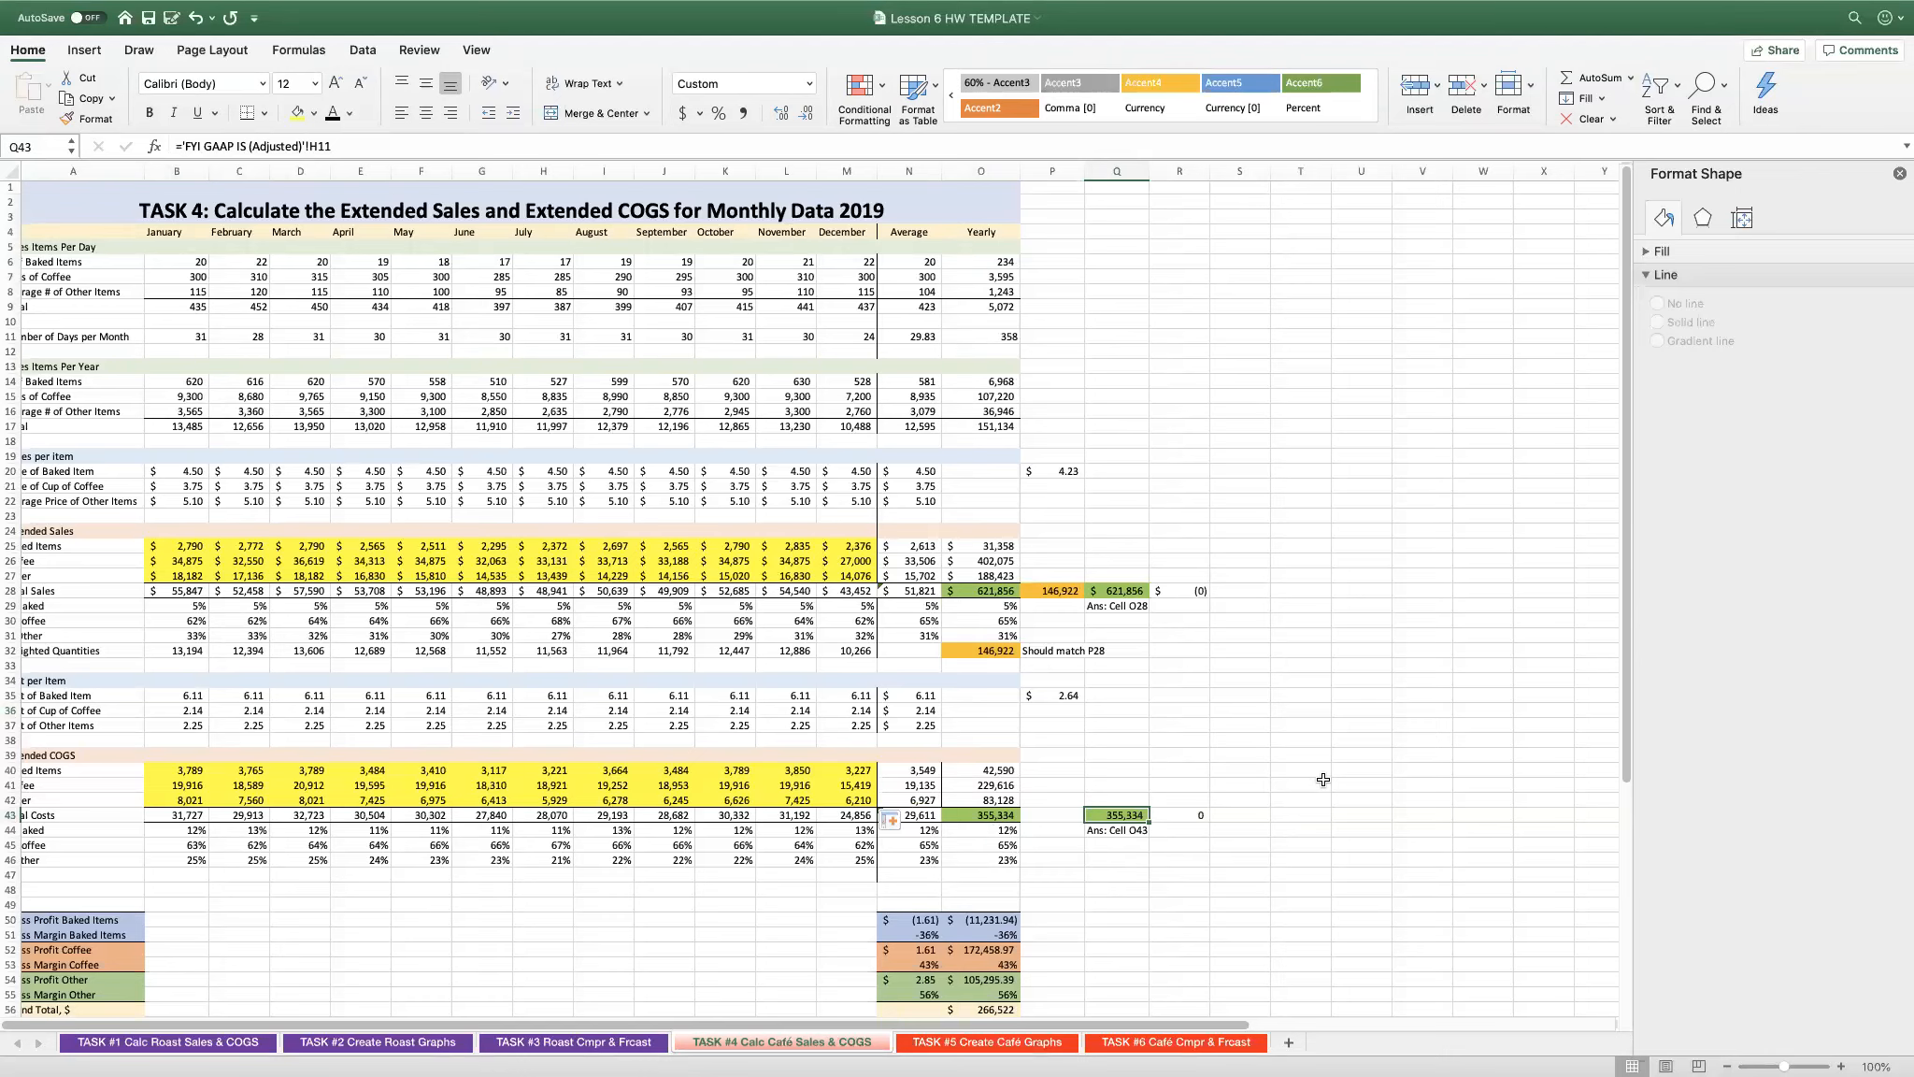
- Review the gross profit and gross margin formulas for baked items, coffee and other items in N51:N55, plus the grand total percentage in O57
scroll(1322, 779, "down", 5)
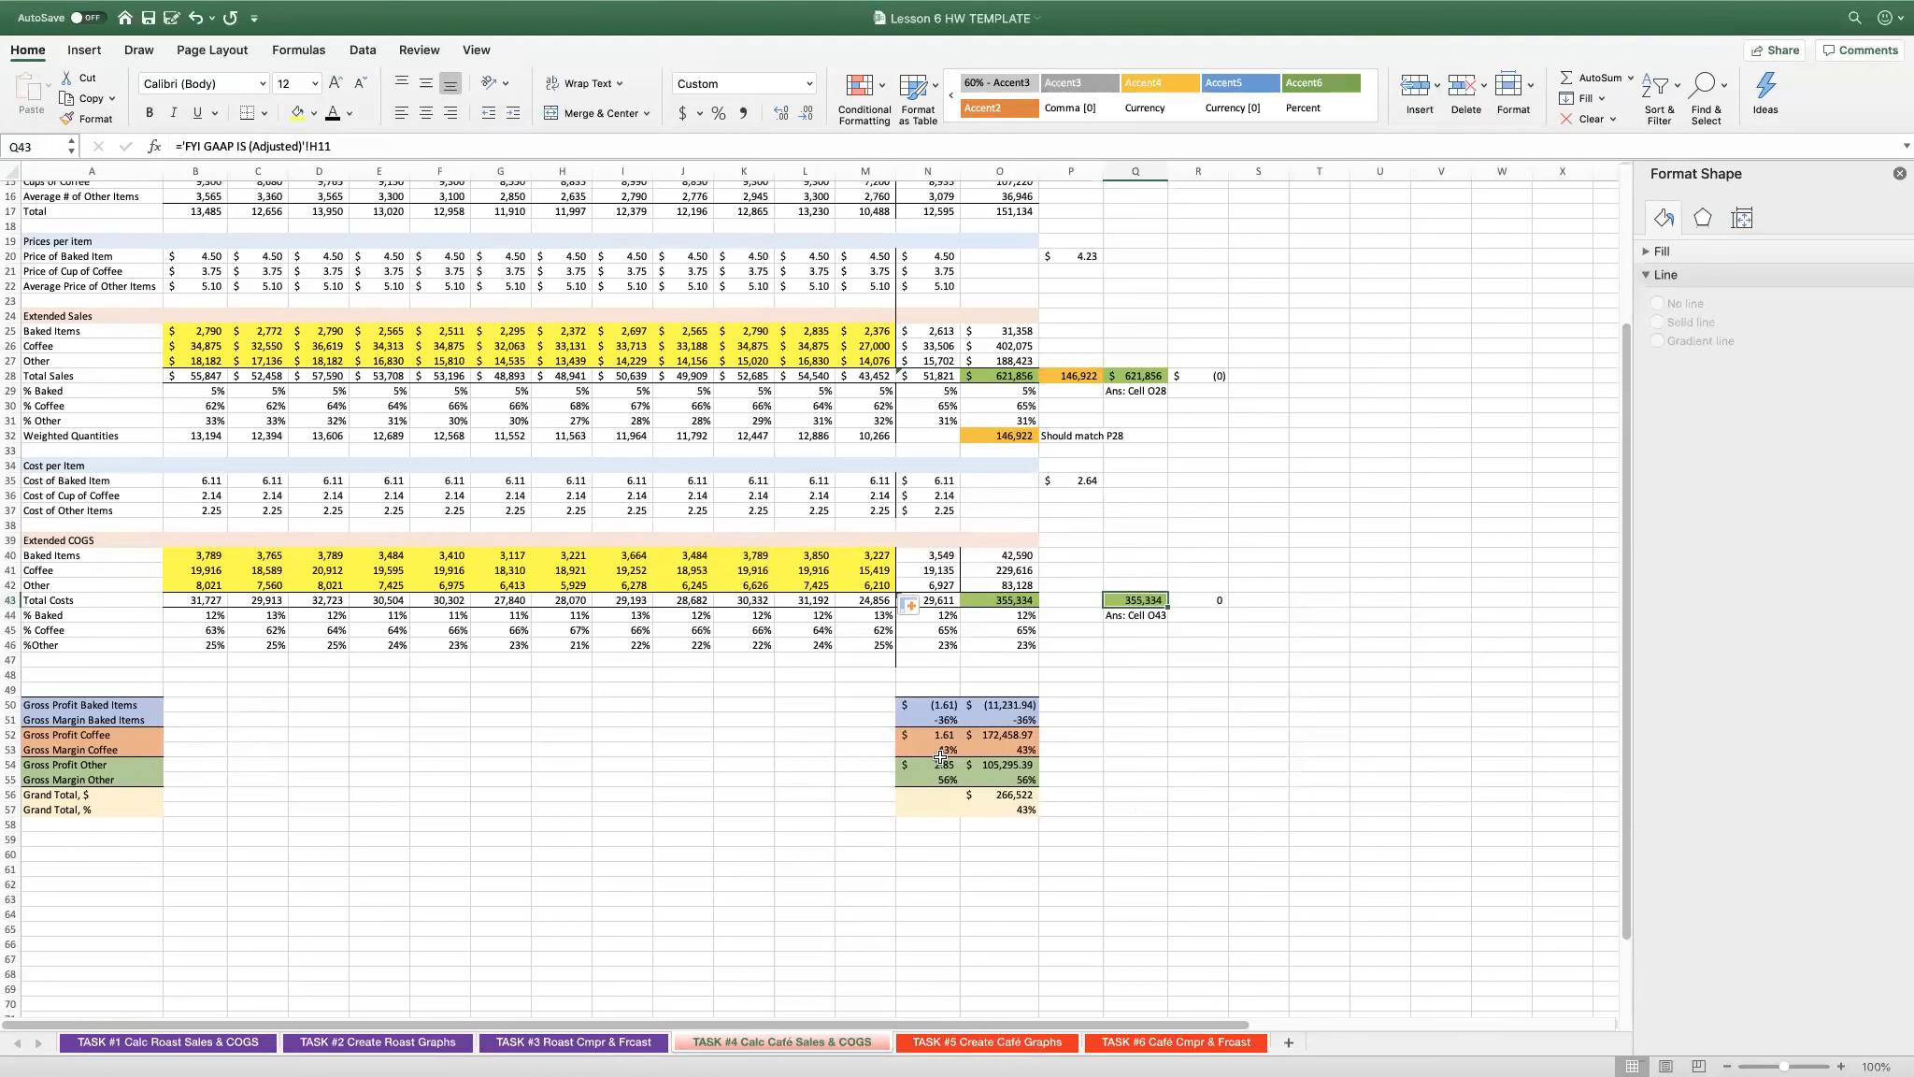
left_click(927, 719)
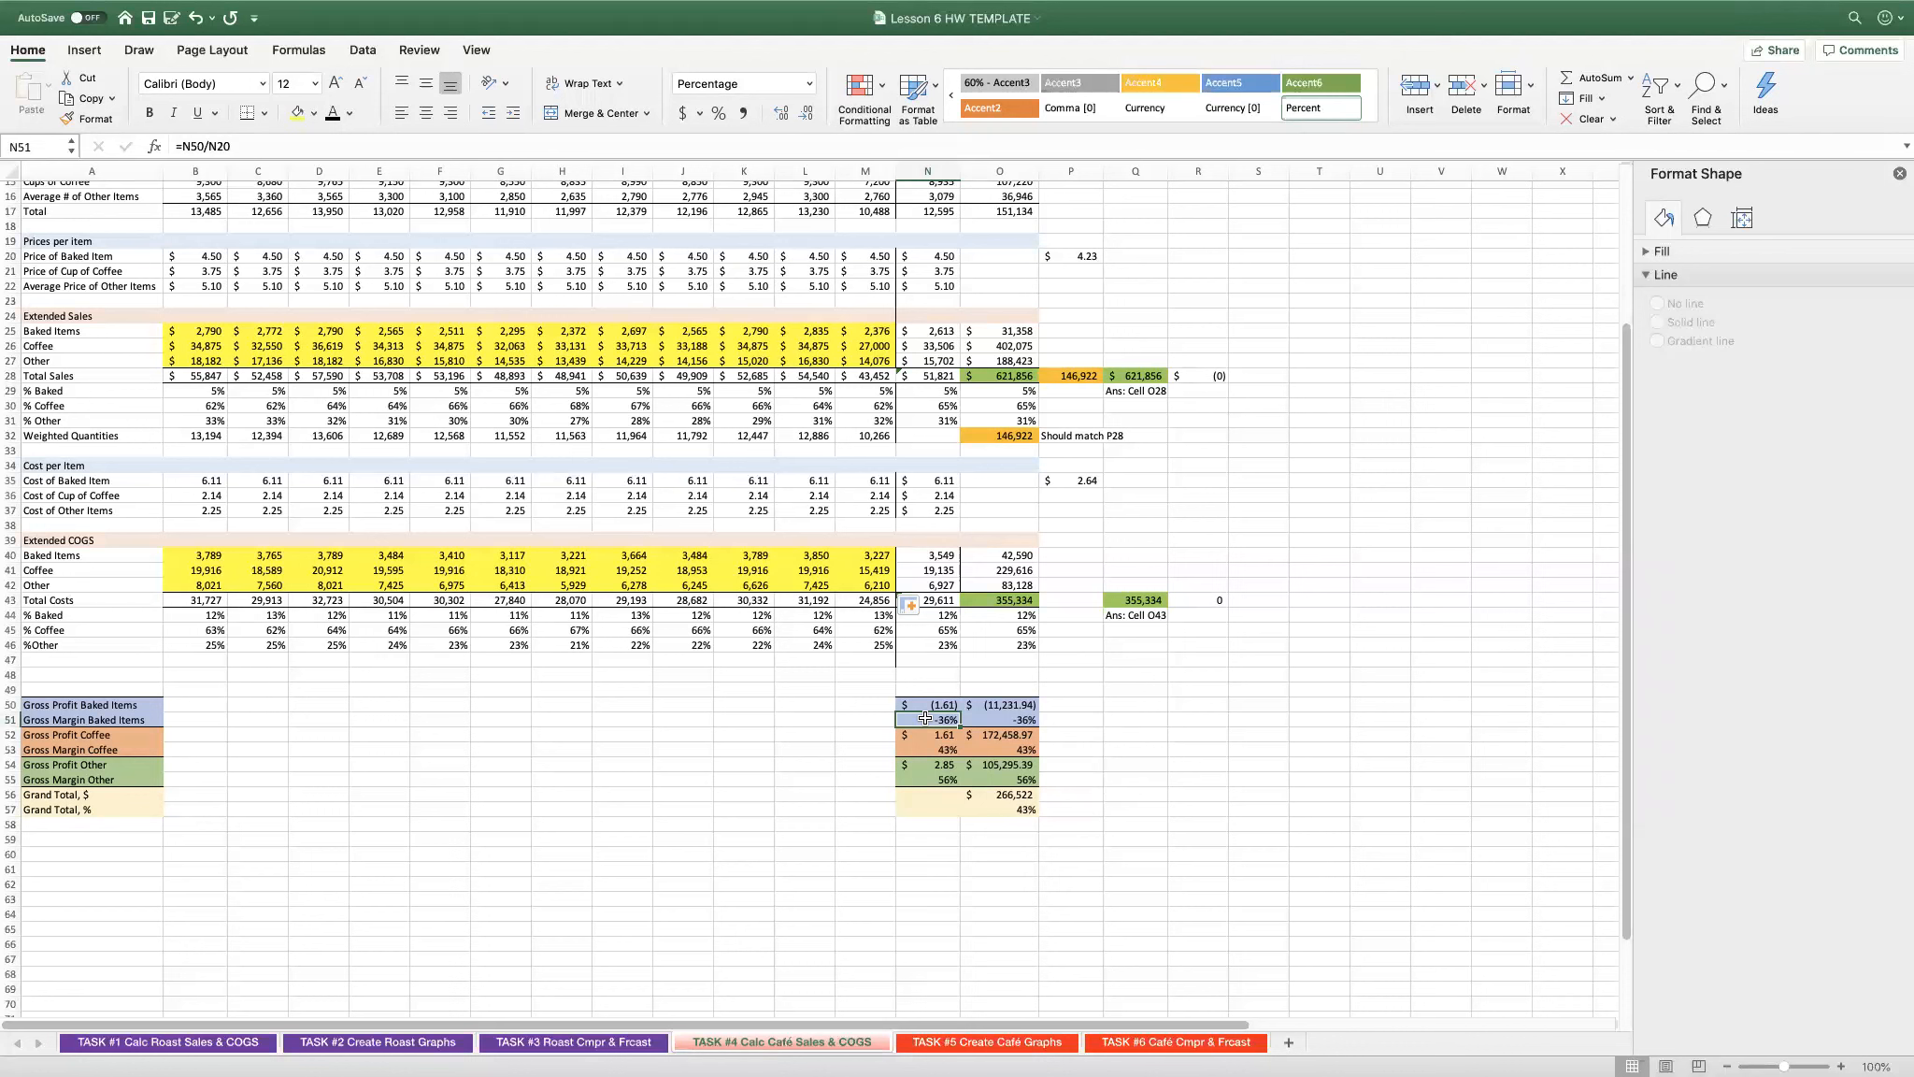
key("Down")
key("Down")
key("Down")
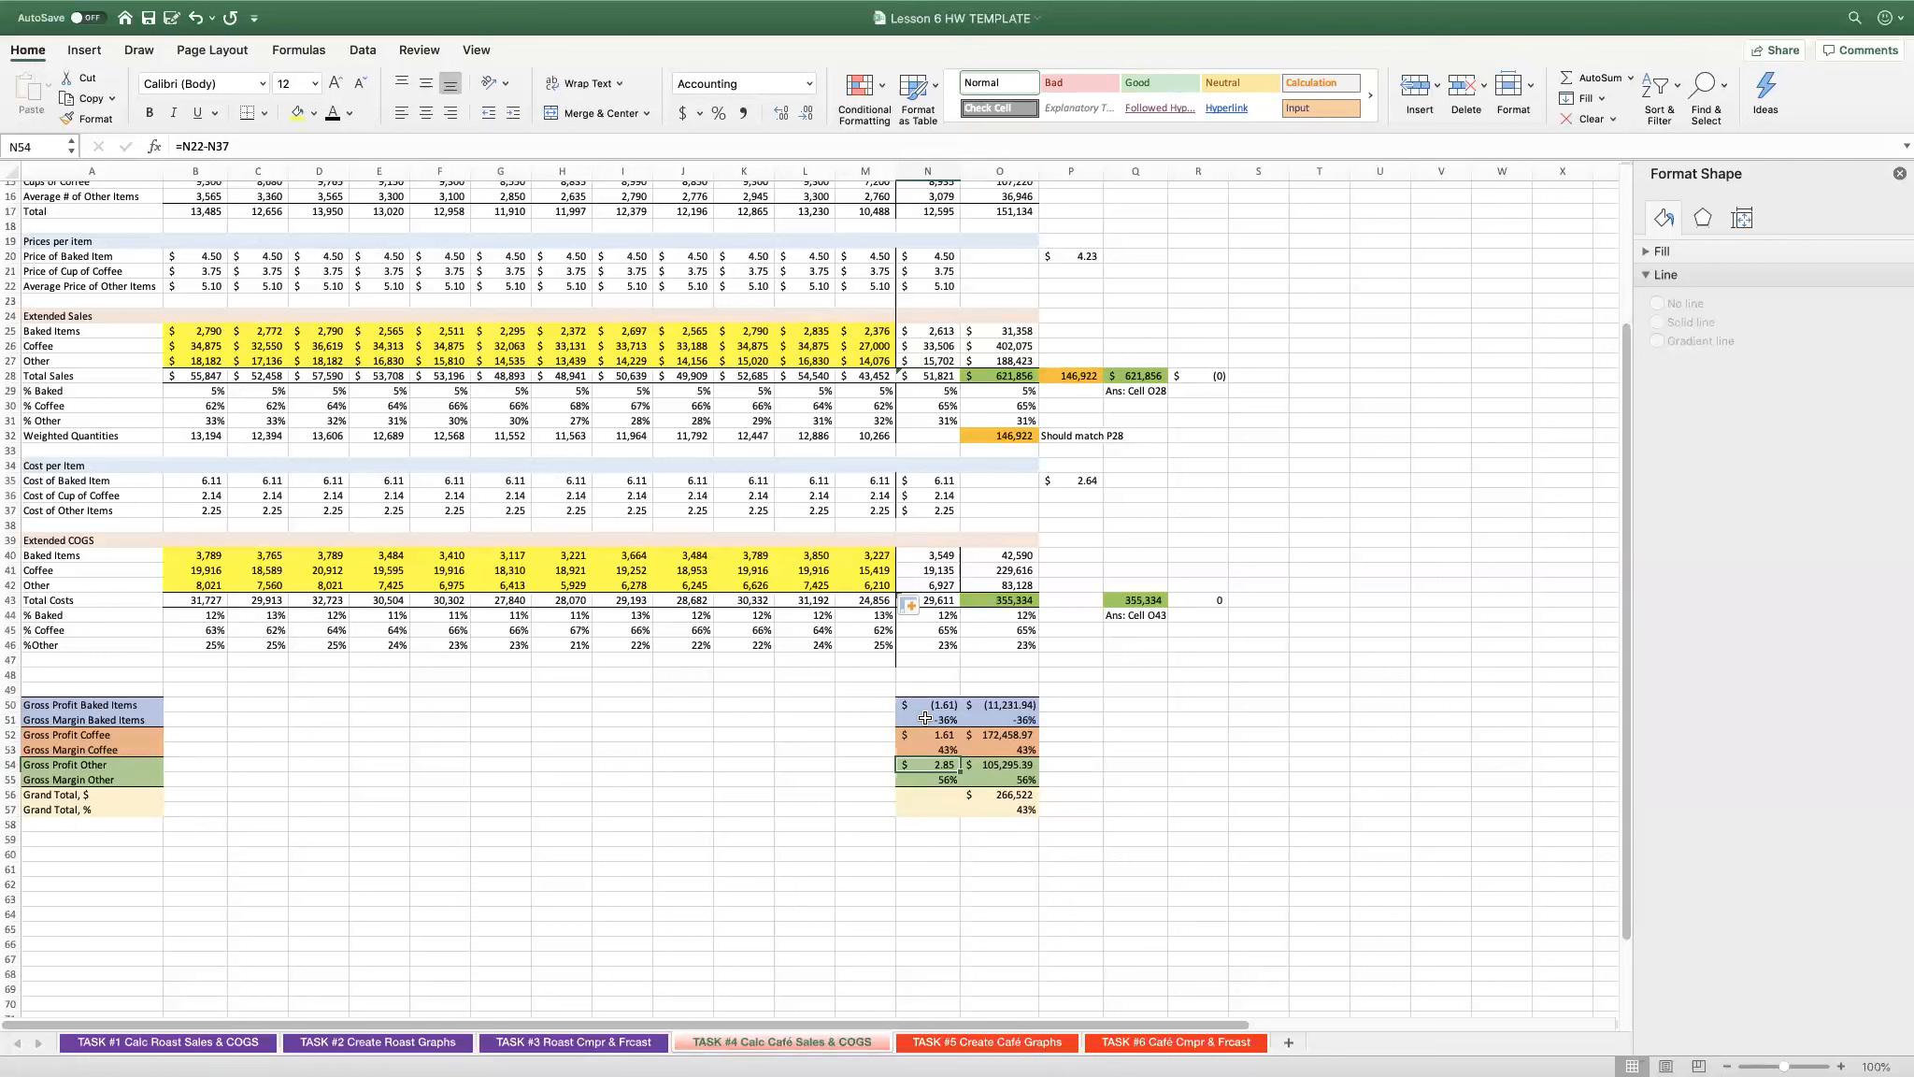
key("Down")
key("Down")
key("Down")
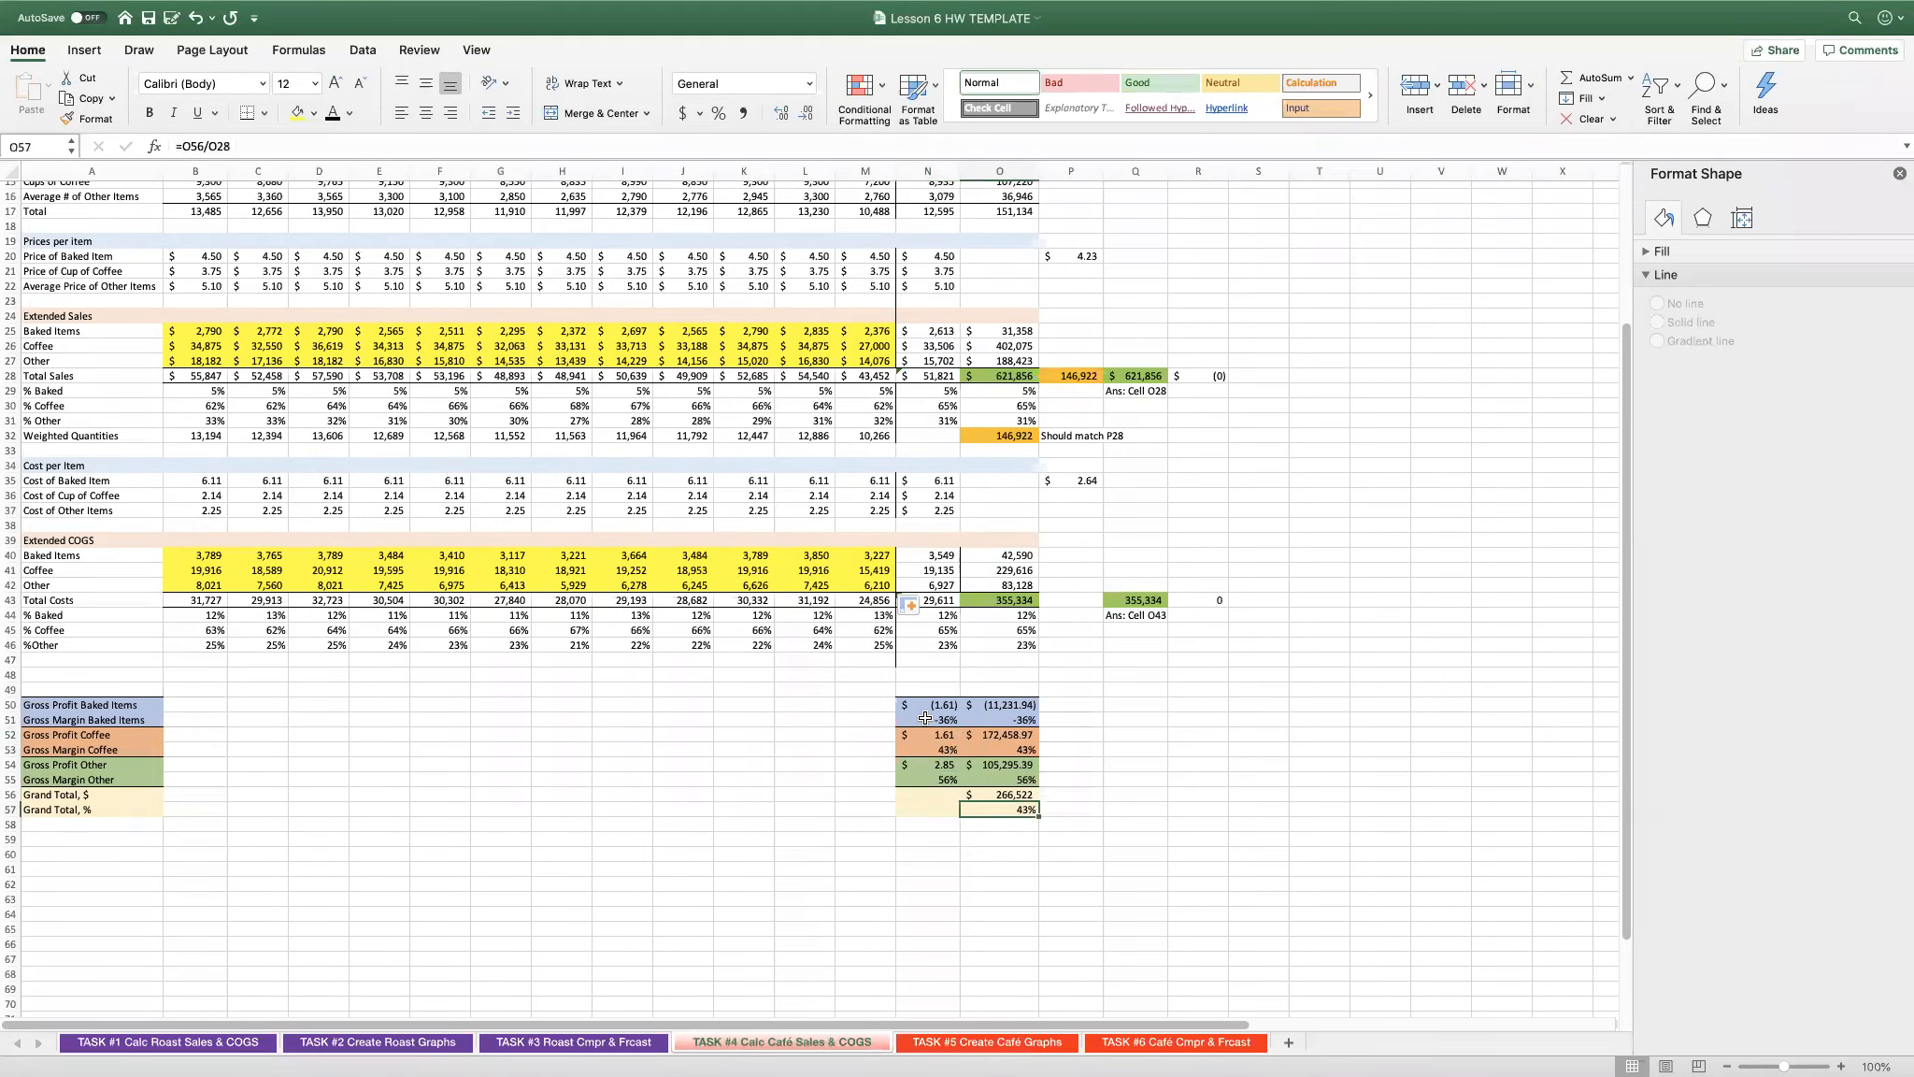
key("Right")
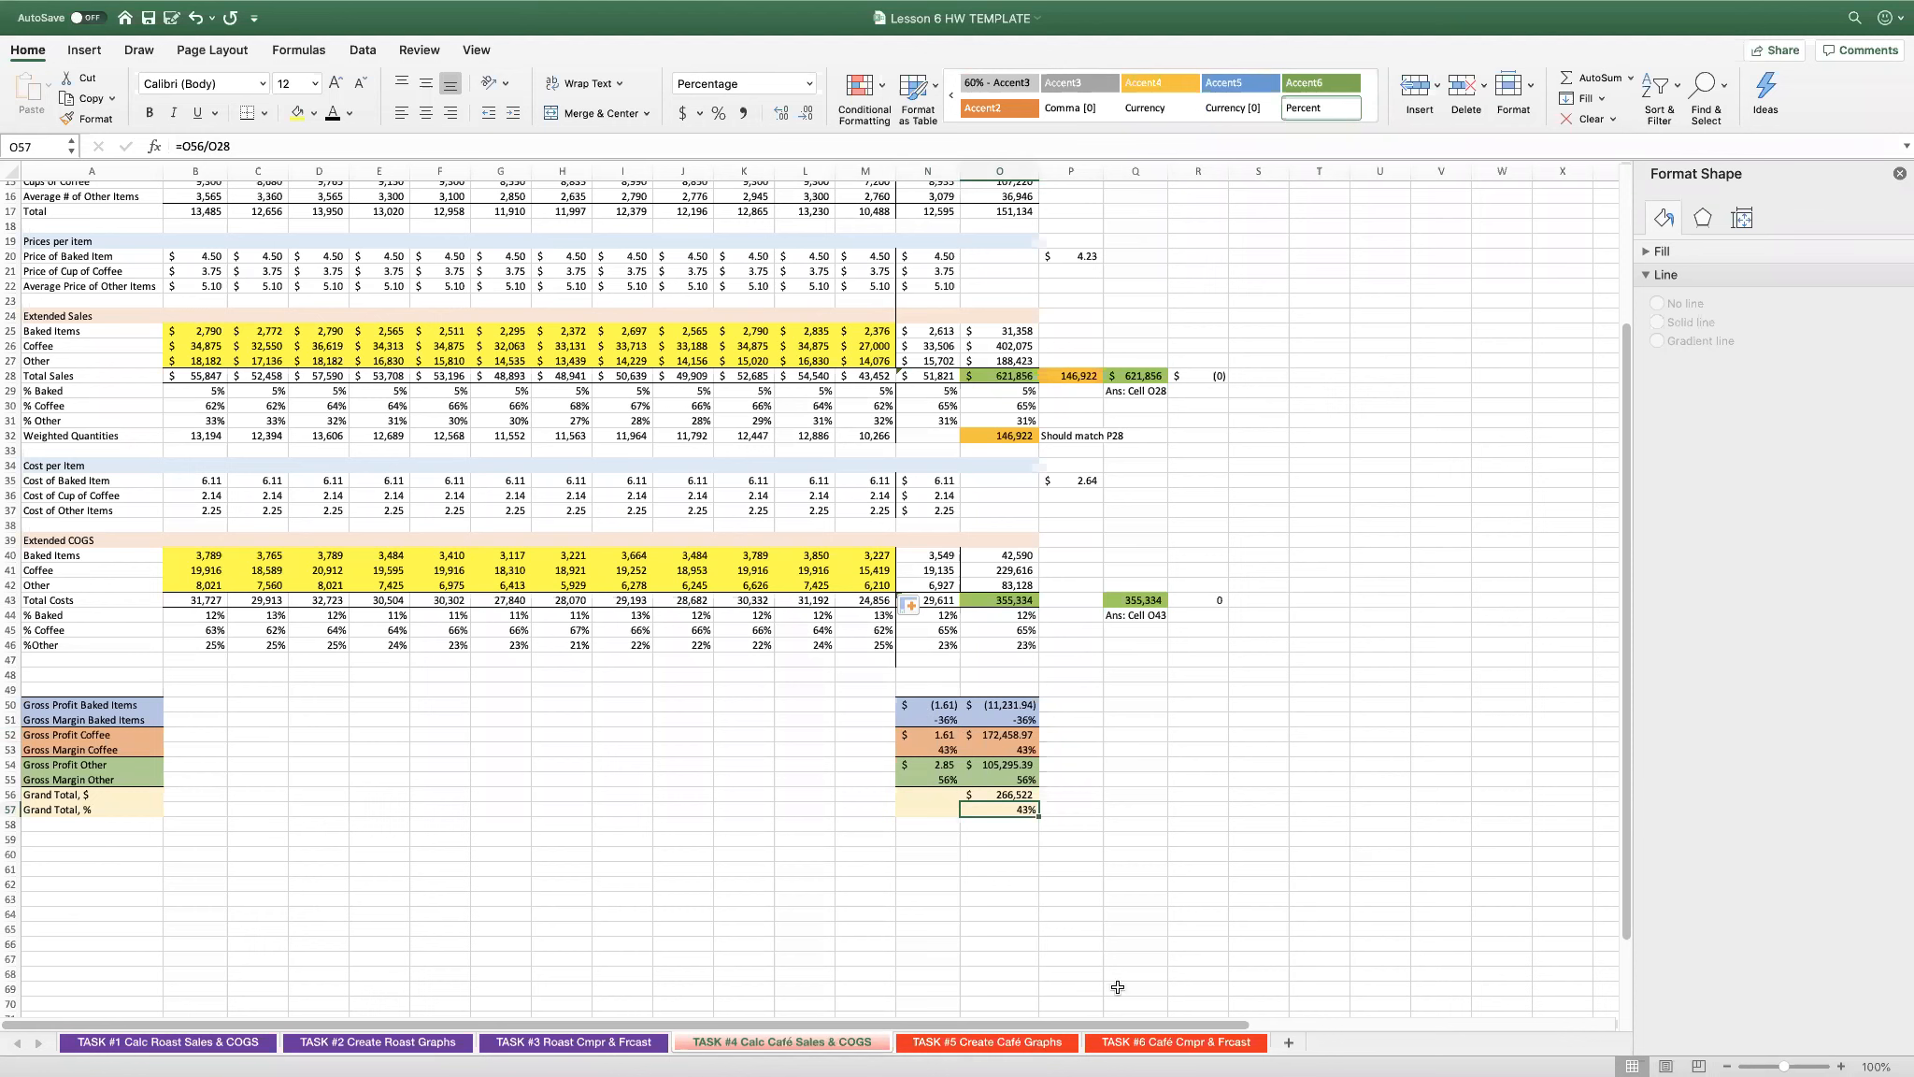
scroll(765, 896, "up", 5)
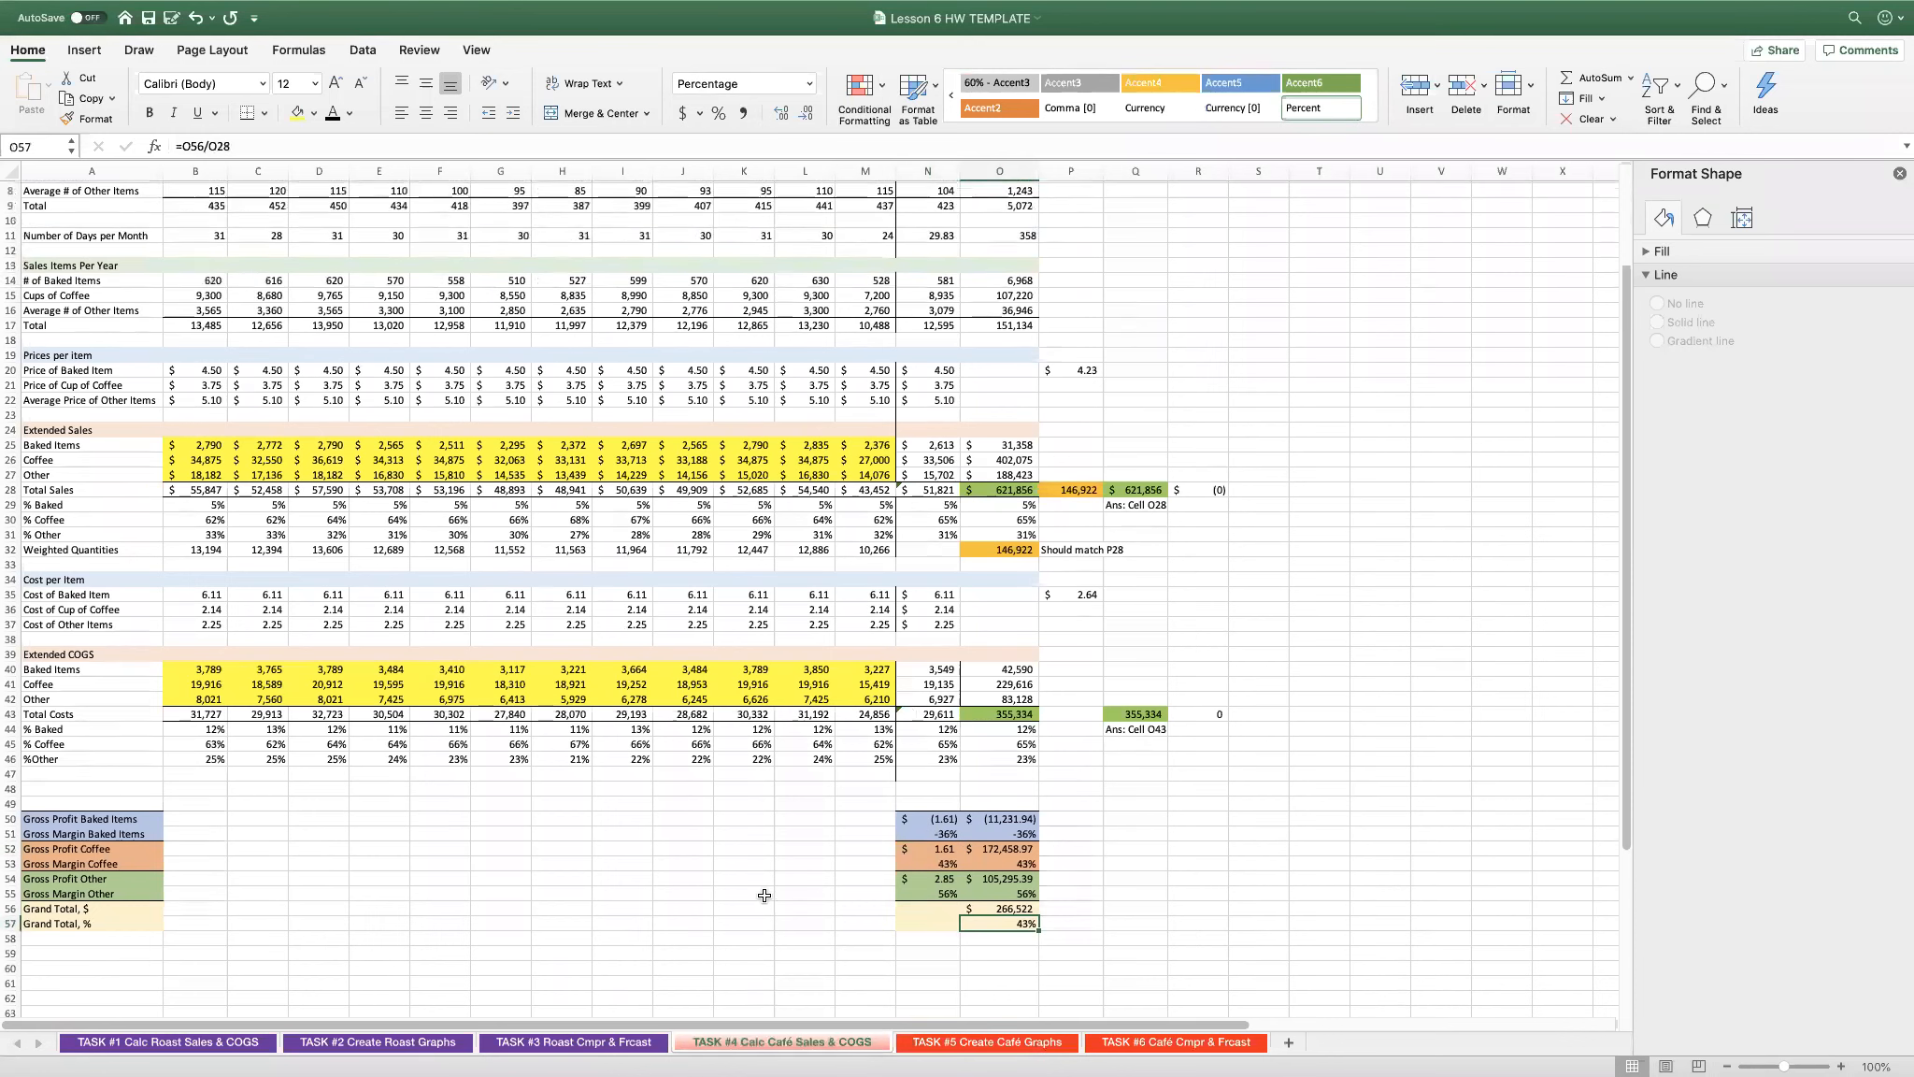